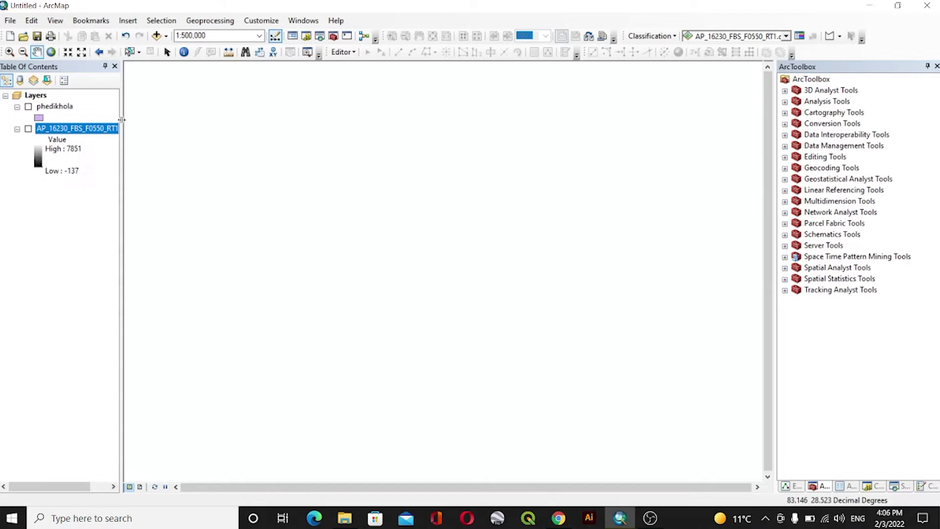
Step: Switch on the AP_16230_FBS_F0550_RT1 DEM layer and adjust the view over the elevation raster
left_click(28, 129)
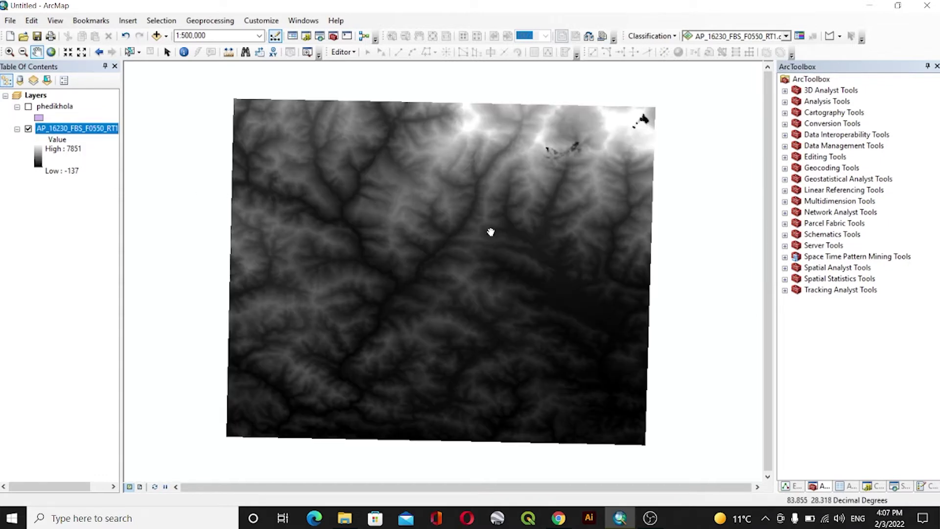
scroll(438, 251, "up", 1)
scroll(422, 211, "down", 1)
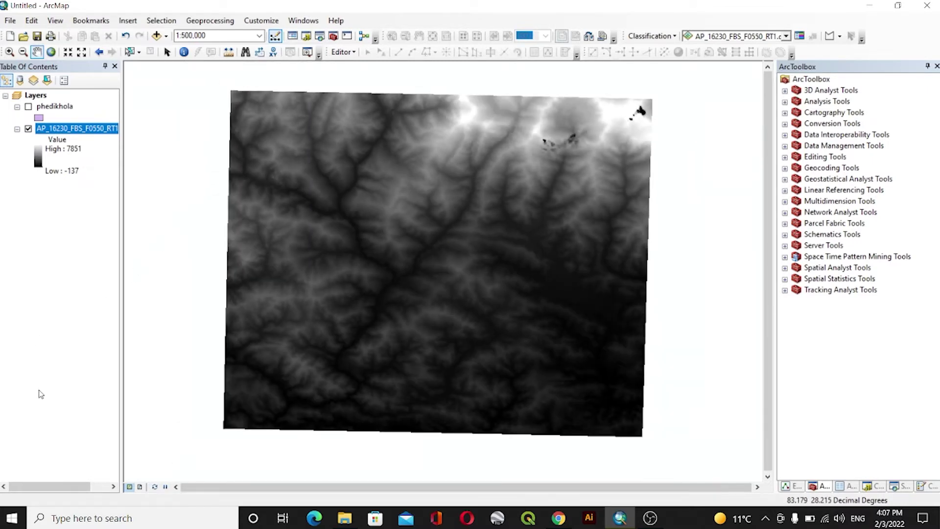
left_click_drag(359, 181, 378, 191)
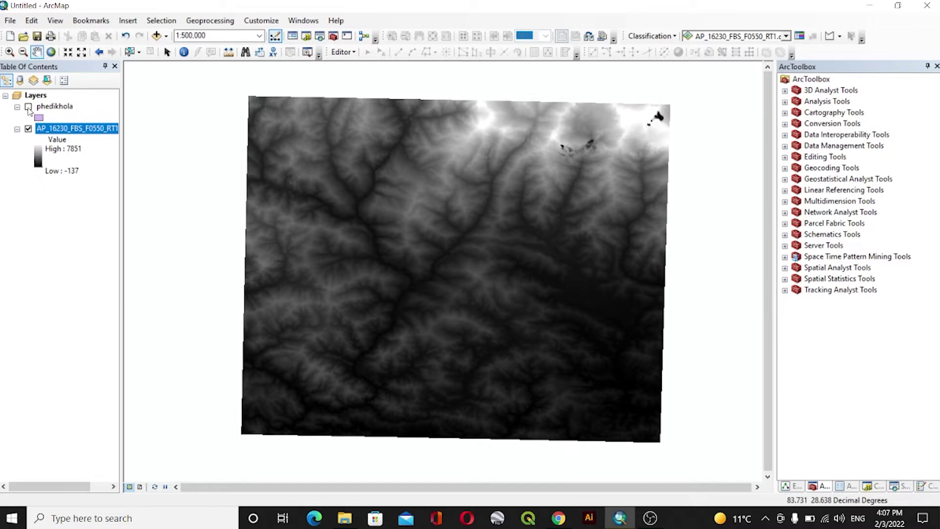
Step: Turn on the phedikhola watershed layer and zoom and pan to centre it
left_click(28, 107)
scroll(523, 322, "down", 2)
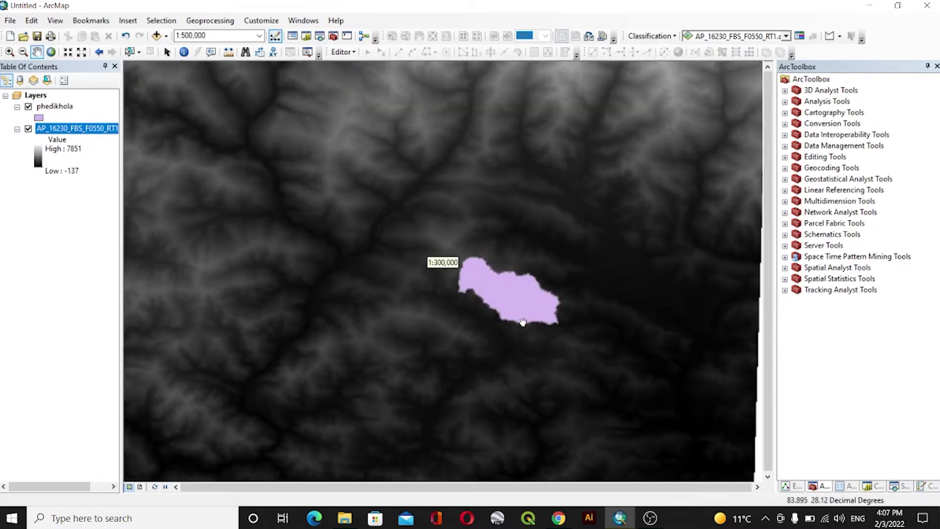
scroll(524, 322, "down", 3)
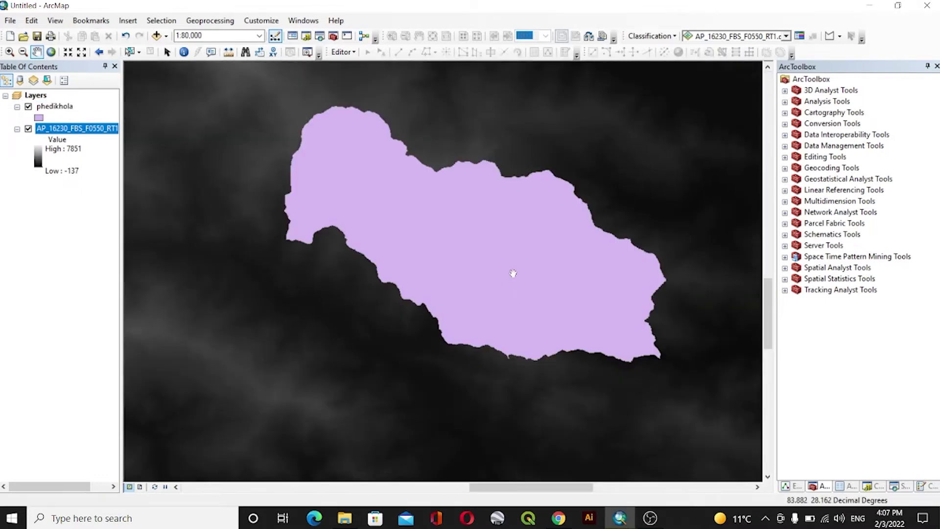
left_click_drag(552, 289, 468, 292)
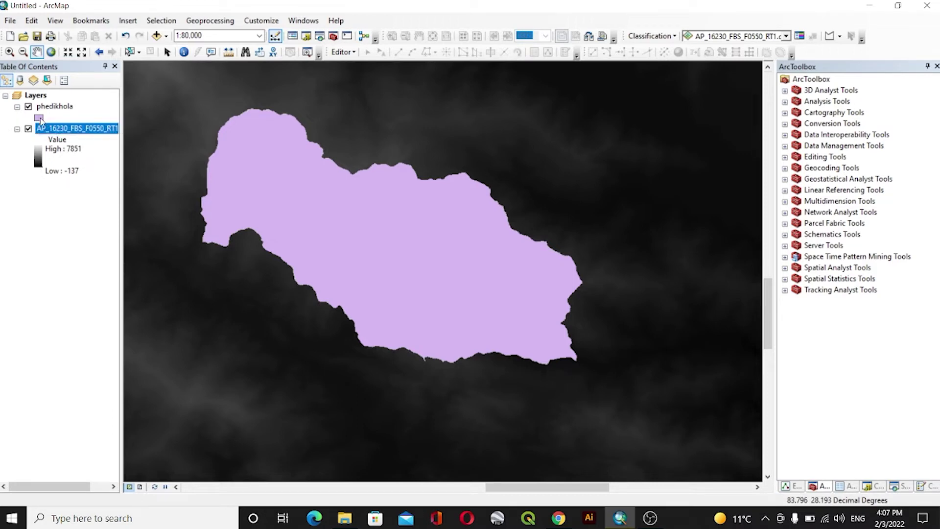
left_click_drag(280, 171, 308, 171)
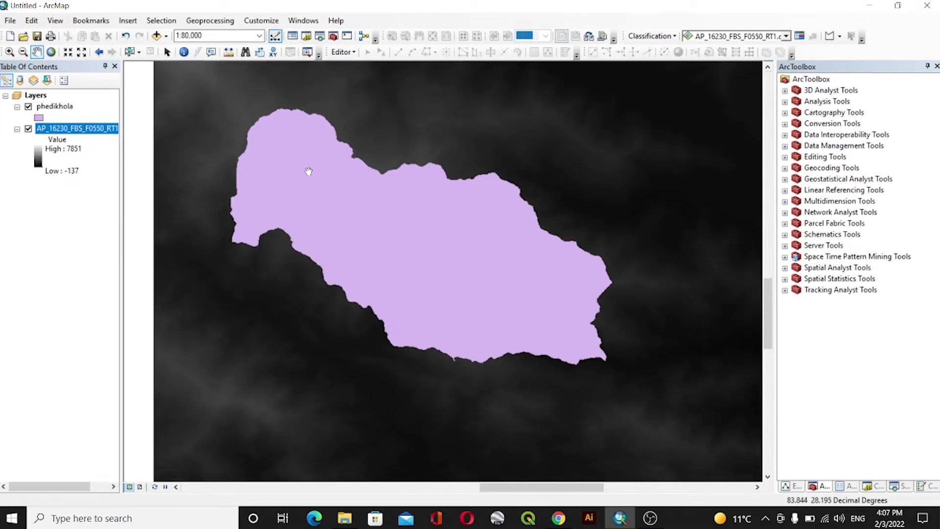
Step: Give the phedikhola symbol a Hollow fill with outline width 2
left_click(38, 116)
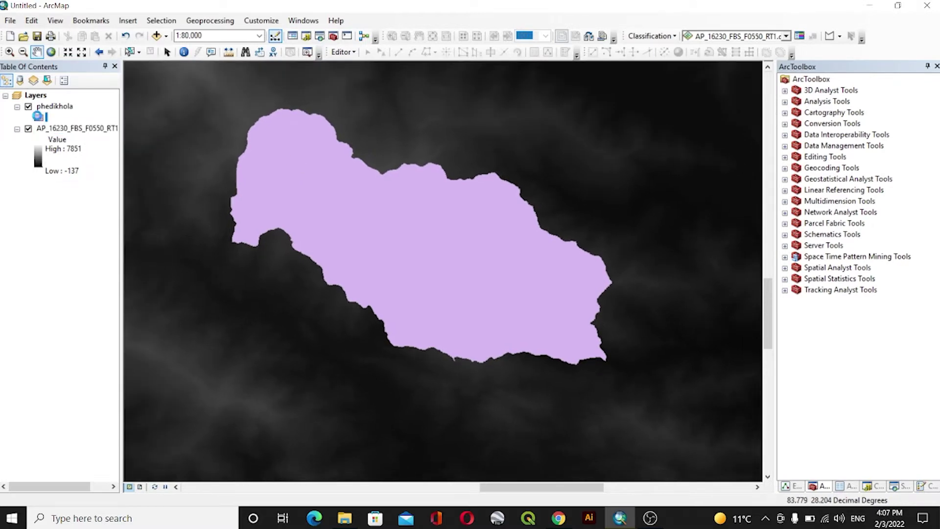
left_click(349, 237)
left_click(610, 230)
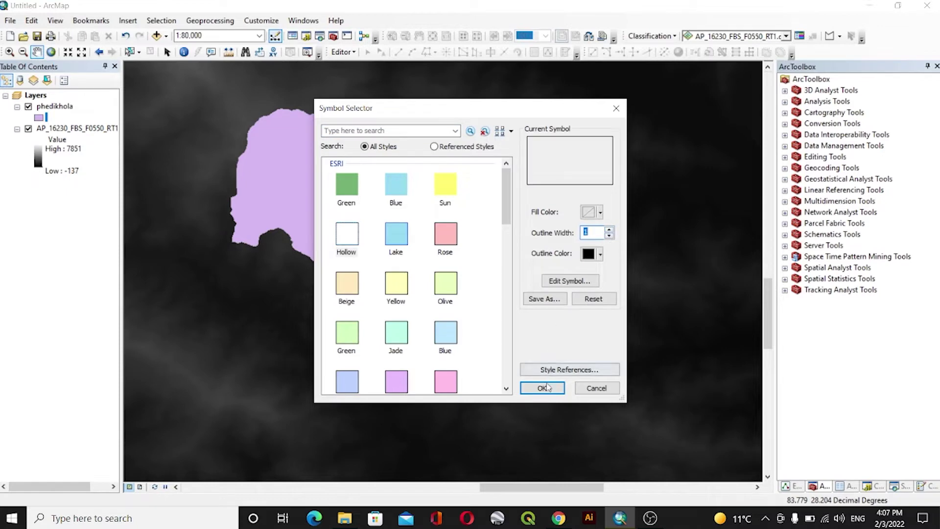
left_click(543, 387)
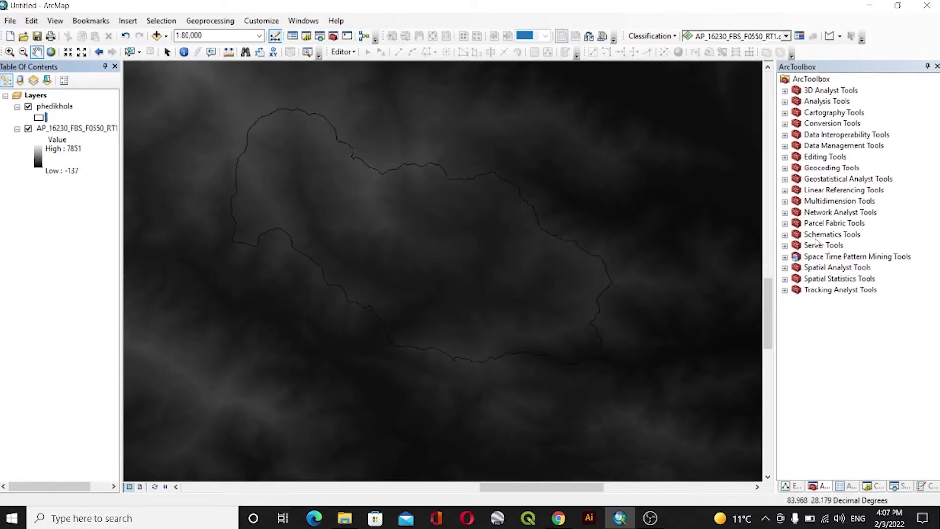
left_click(786, 269)
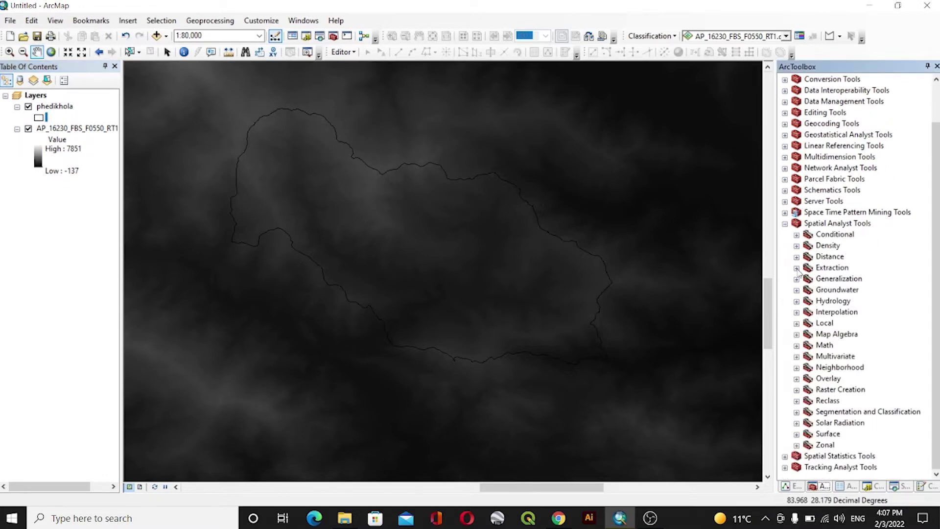
Step: Run Extract by Mask with the AP_16230 DEM as input and phedikhola as mask
left_click(797, 268)
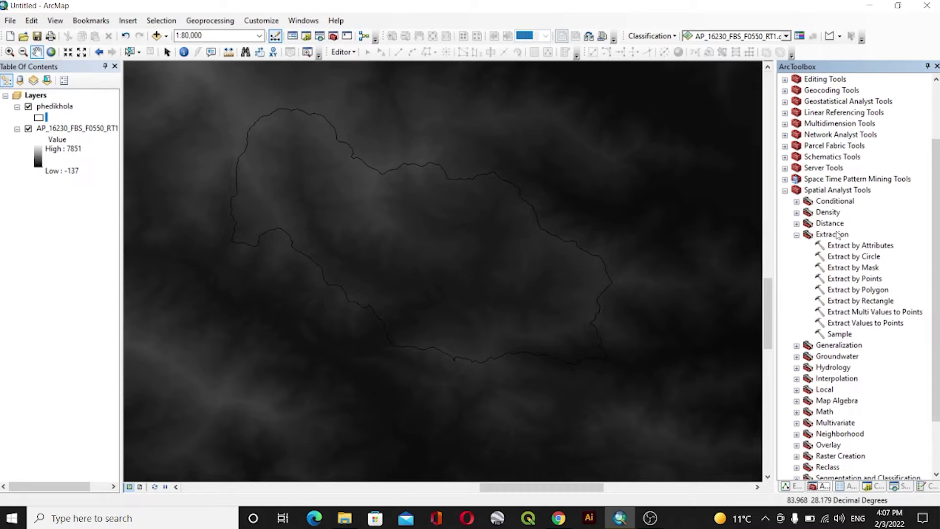
double_click(849, 269)
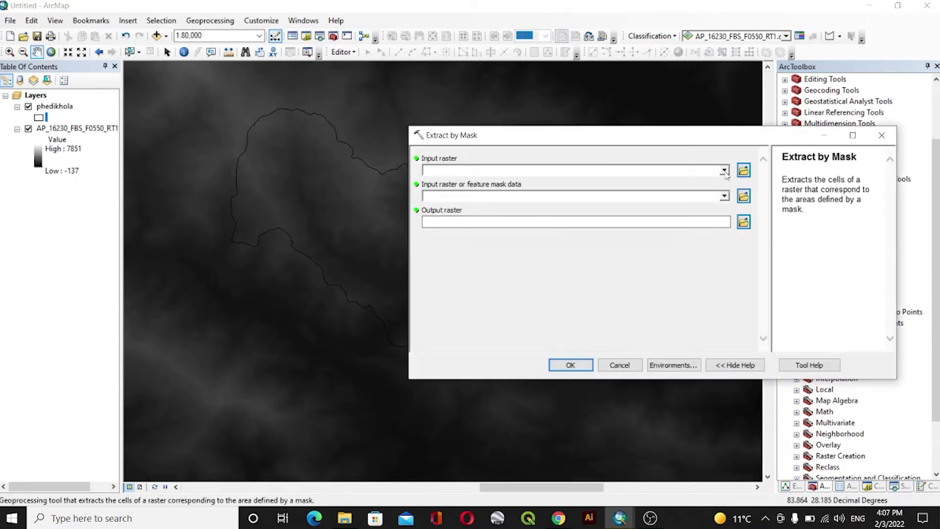
left_click(724, 171)
left_click(518, 184)
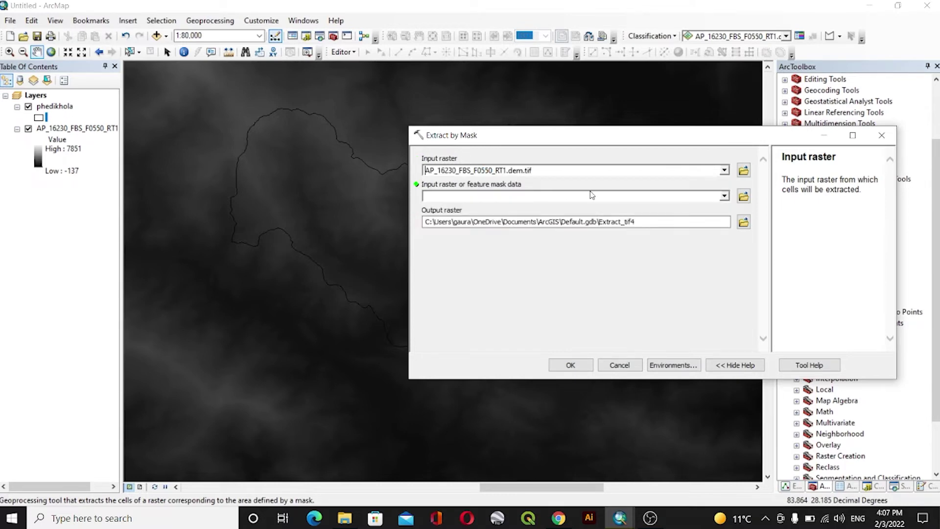
left_click(725, 197)
left_click(461, 206)
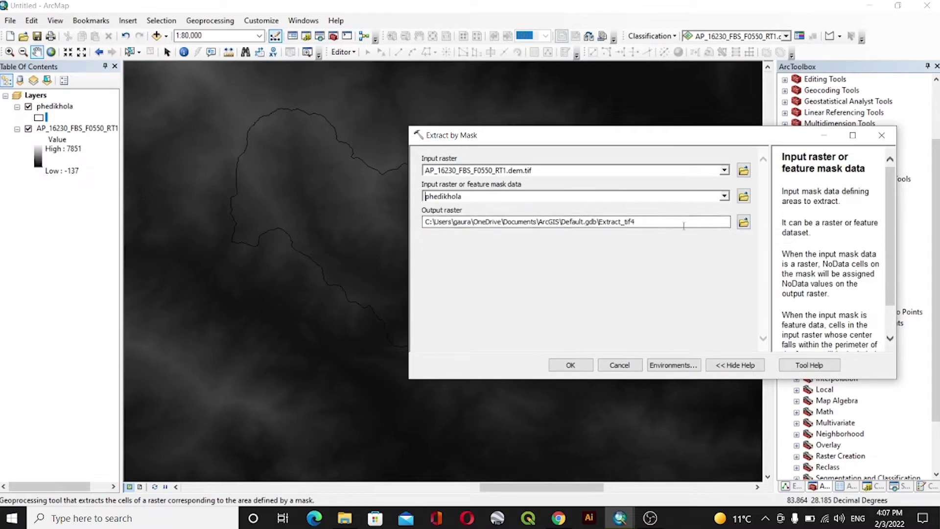
left_click(571, 365)
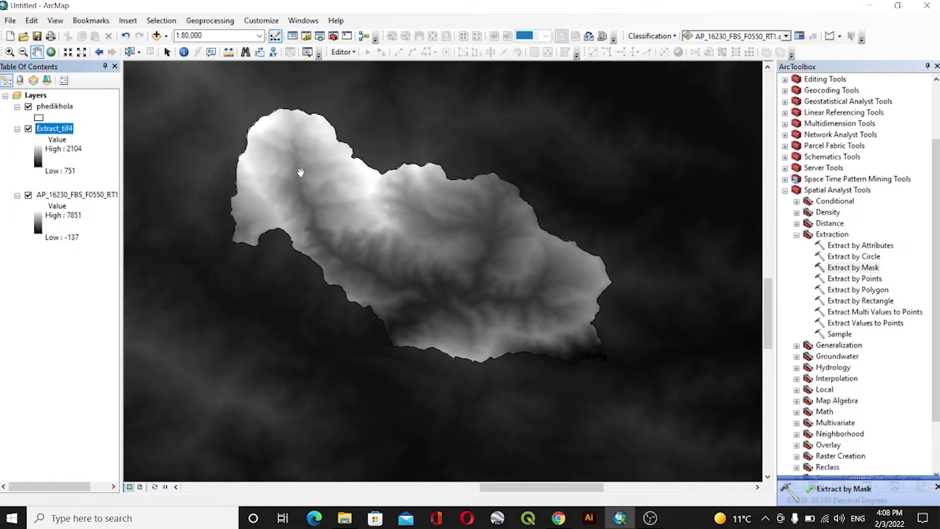
Step: Hide and remove the original AP_16230 DEM layer from the map
left_click(28, 196)
left_click(73, 194)
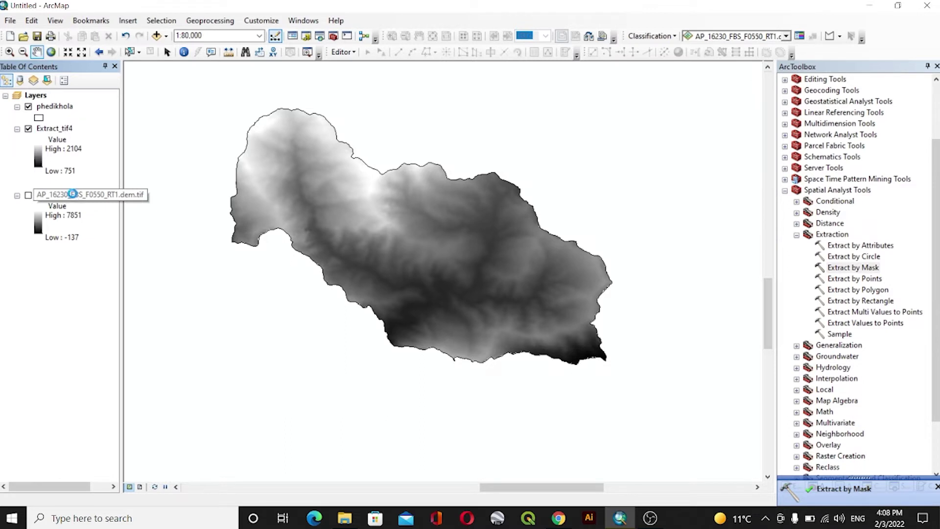
right_click(72, 194)
left_click(112, 214)
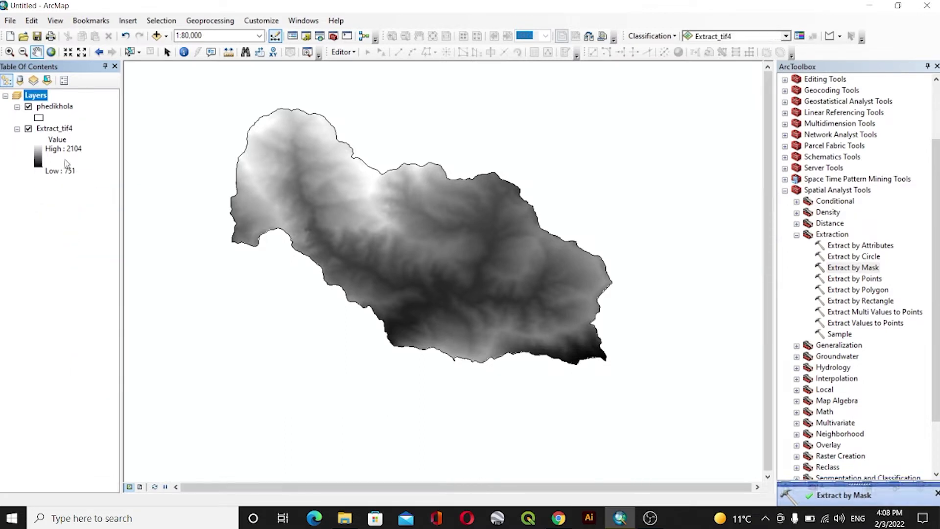
left_click_drag(315, 212, 331, 225)
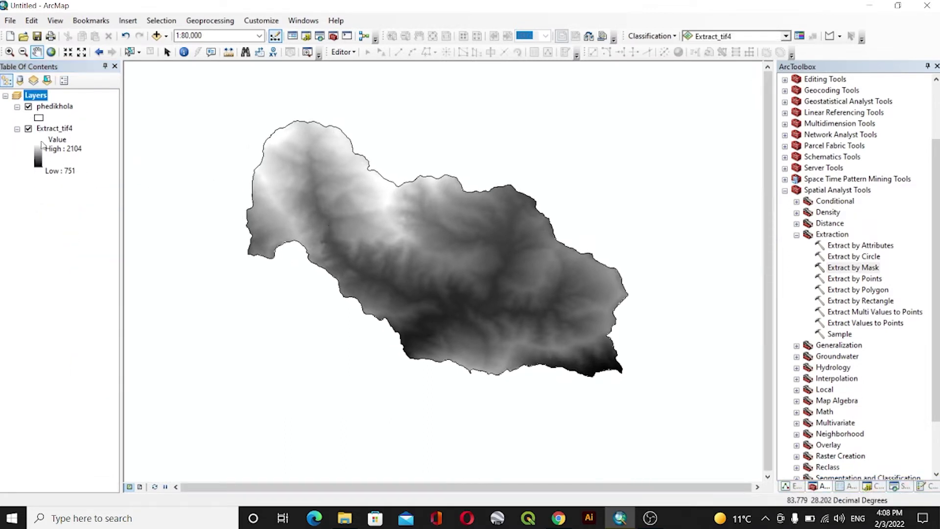
Step: Remove the phedikhola boundary layer and recentre the clipped Extract_tif4 raster
left_click(62, 108)
right_click(62, 109)
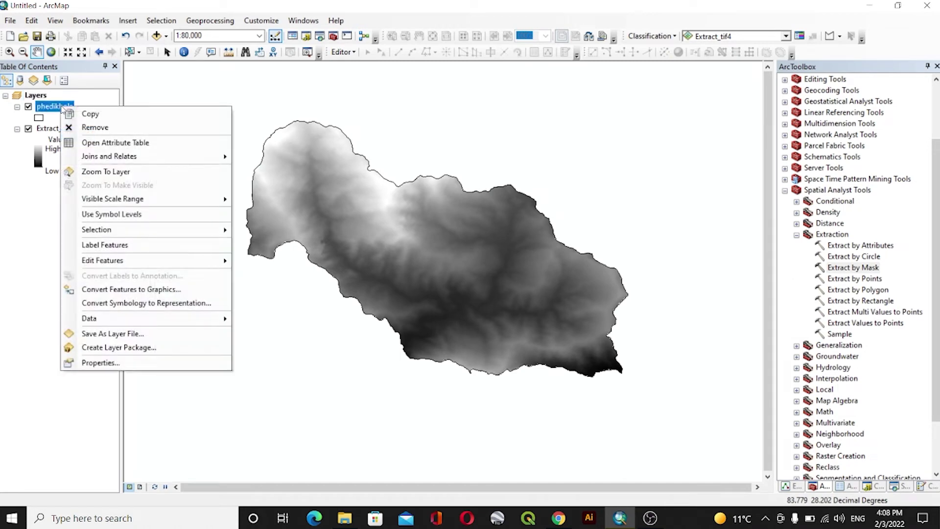
left_click(93, 128)
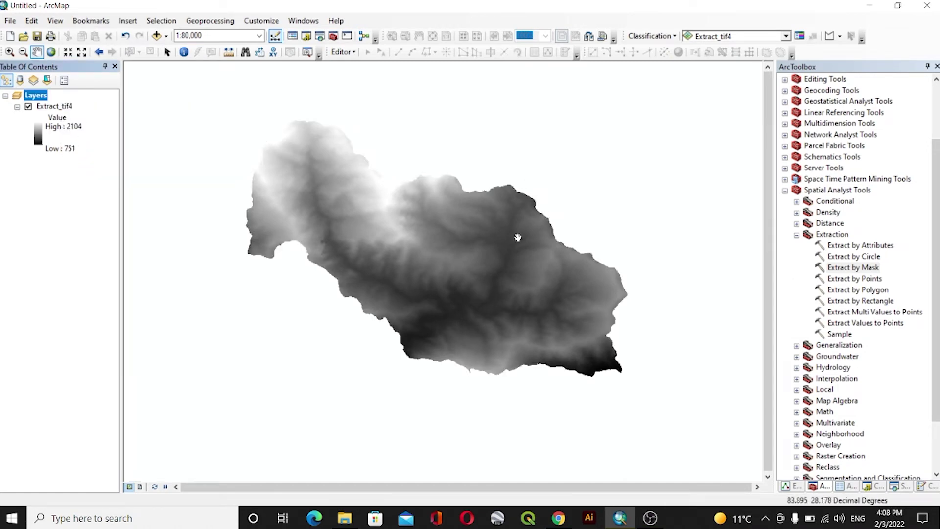
left_click_drag(531, 230, 520, 220)
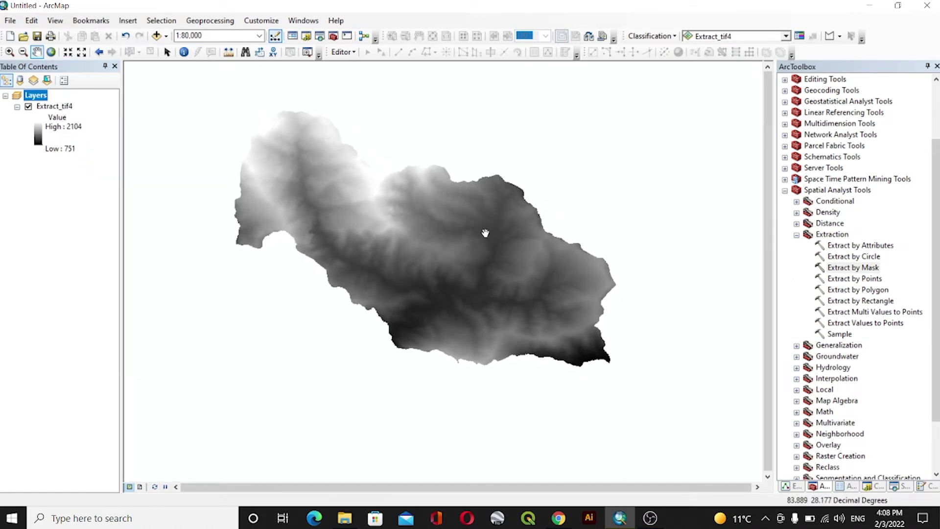
left_click_drag(451, 235, 472, 254)
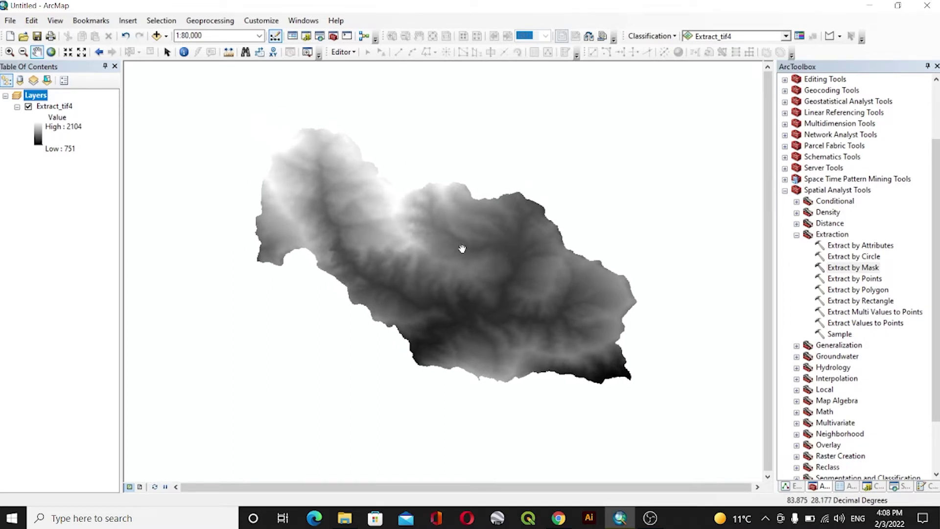
left_click_drag(461, 248, 447, 235)
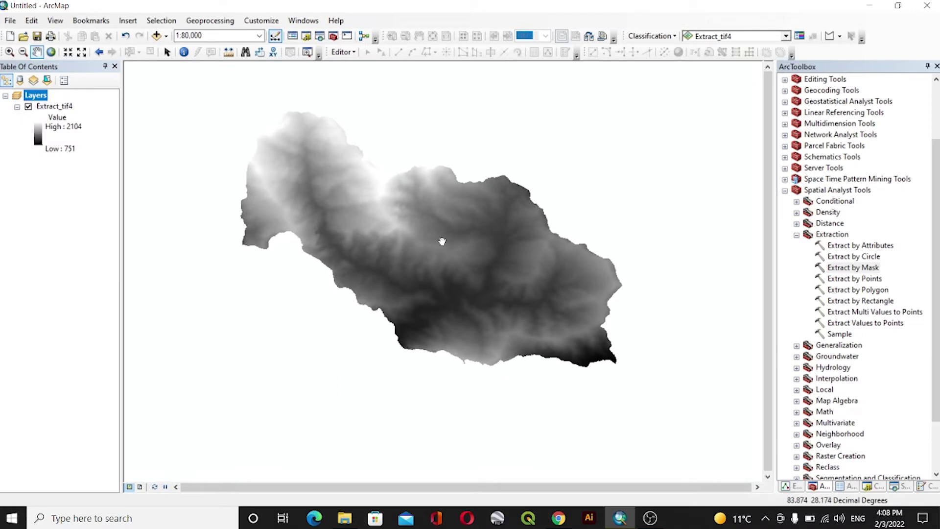
left_click(797, 236)
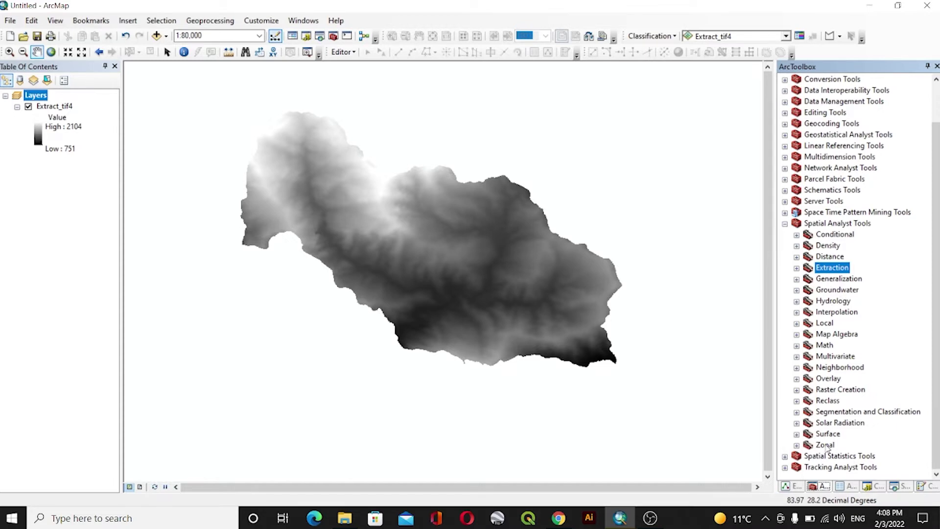
Step: Run the Slope tool on Extract_tif4 with PERCENT_RISE output, creating Slope_Extrac1
left_click(798, 435)
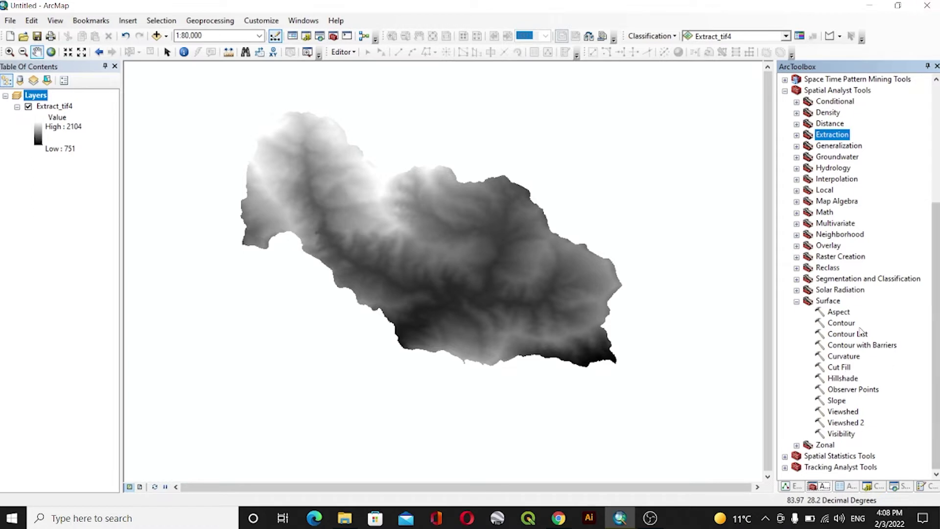
double_click(838, 400)
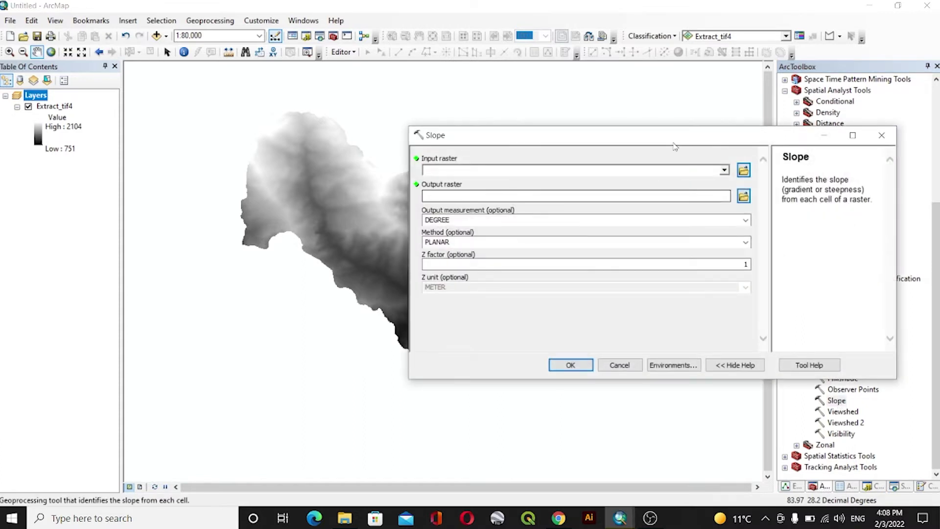
left_click_drag(720, 139, 541, 122)
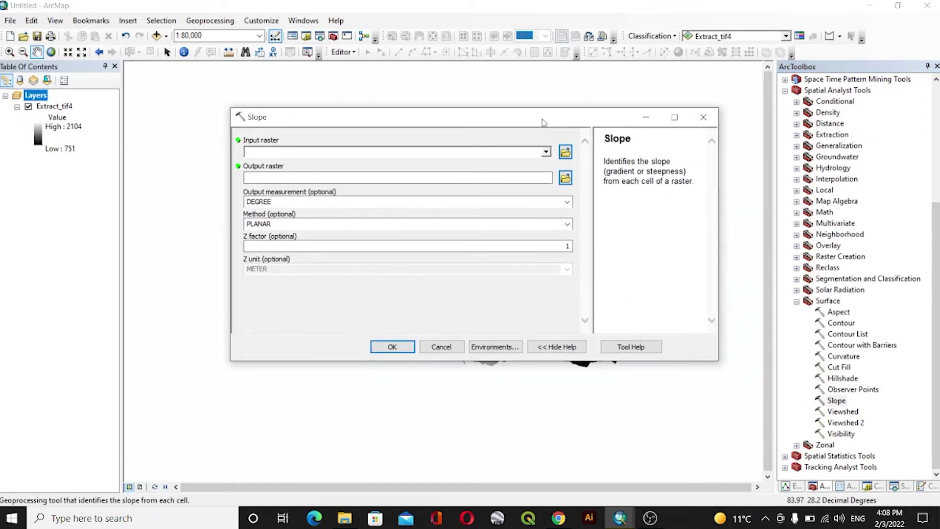
left_click(546, 154)
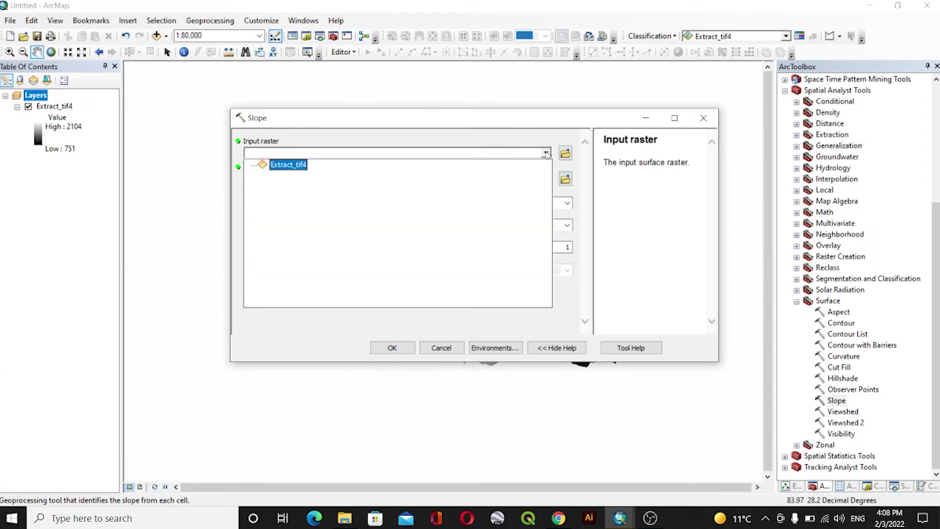
left_click(290, 166)
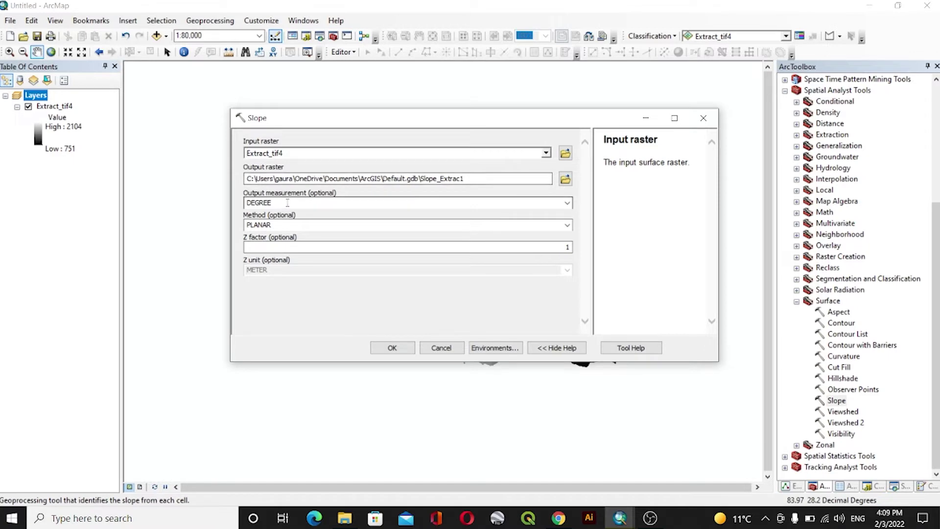
left_click(567, 203)
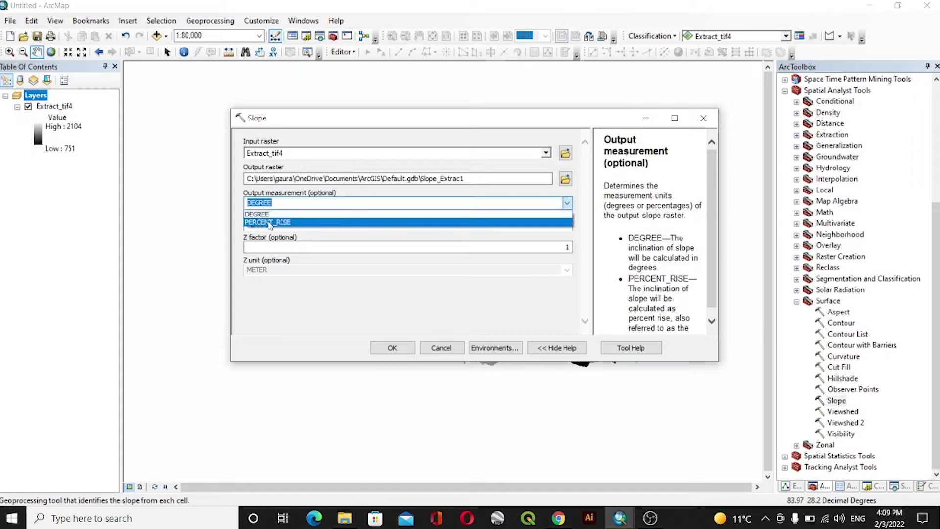
left_click(269, 223)
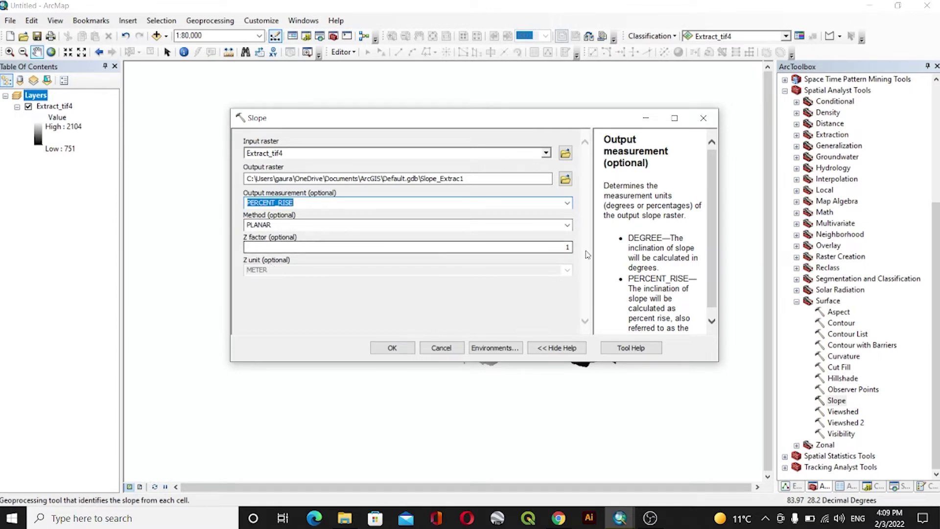
left_click(399, 347)
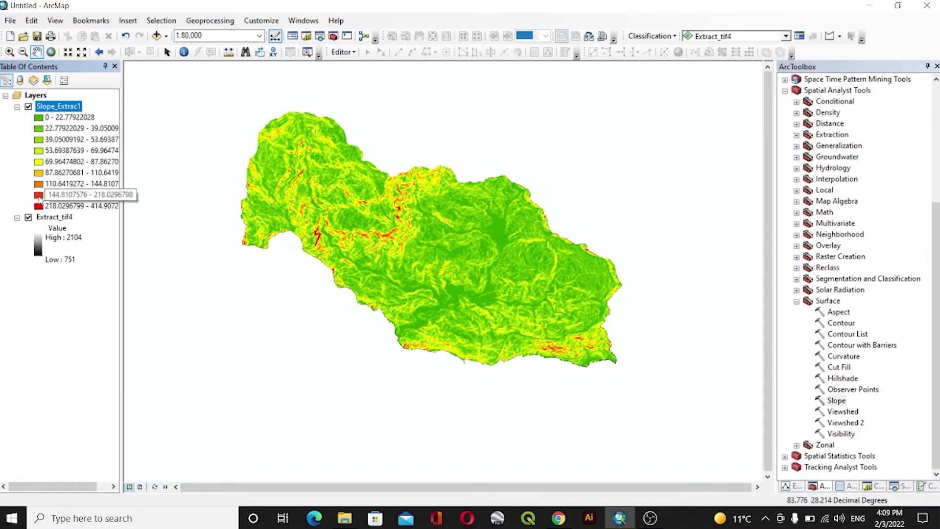
right_click(58, 106)
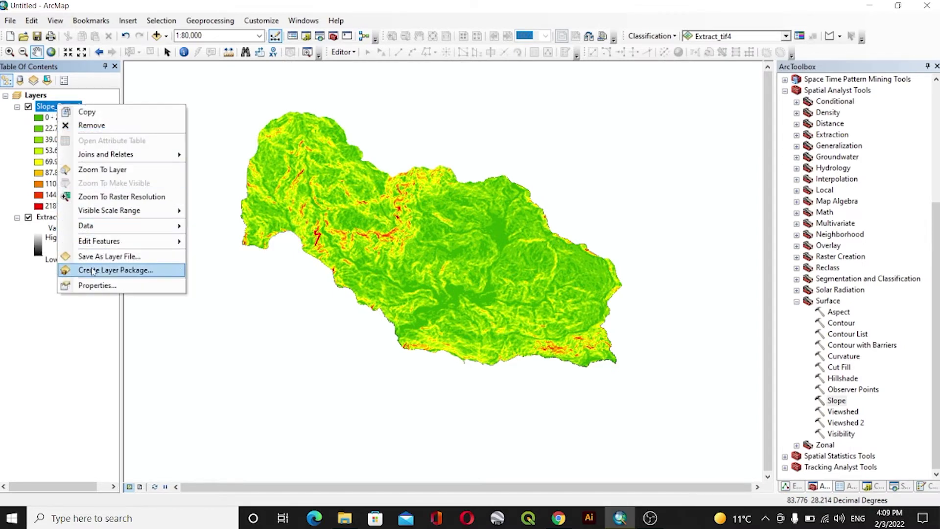
Step: Reduce Slope_Extrac1's classified symbology to 5 Natural Breaks classes
left_click(98, 284)
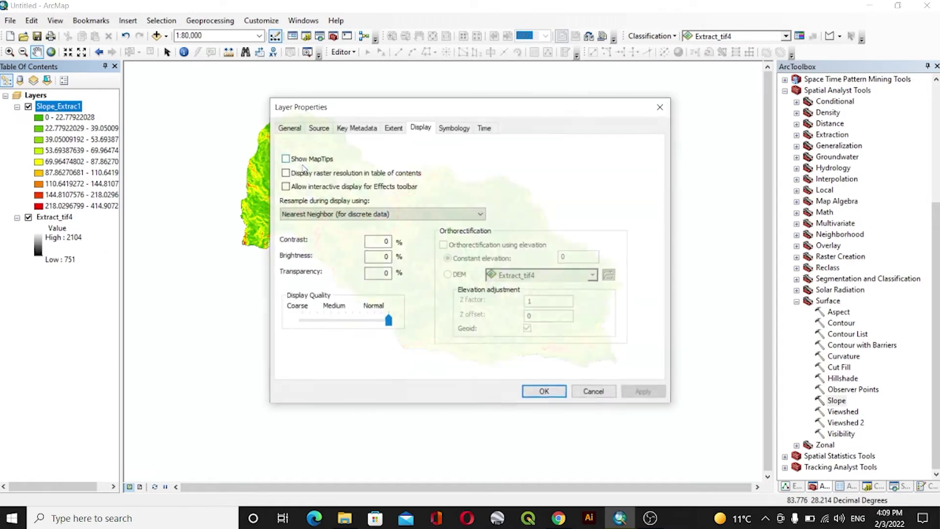
left_click(460, 130)
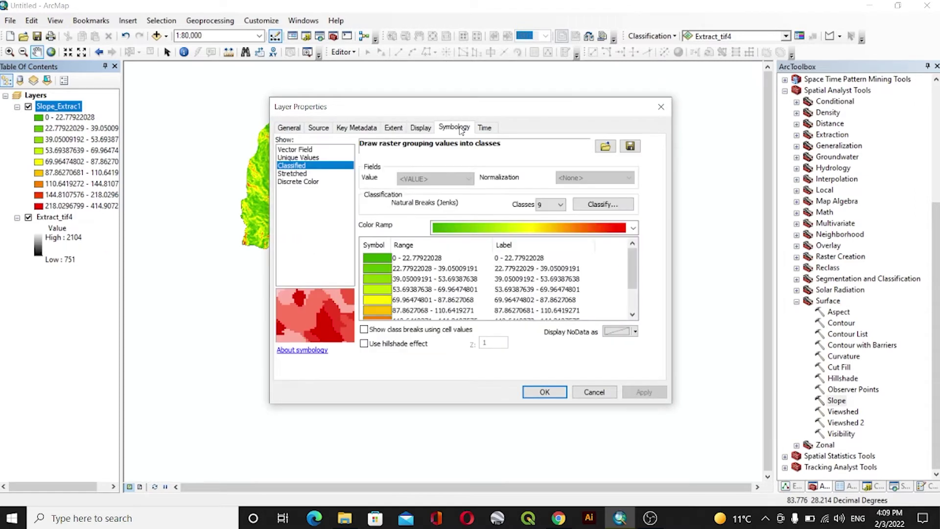
left_click(556, 205)
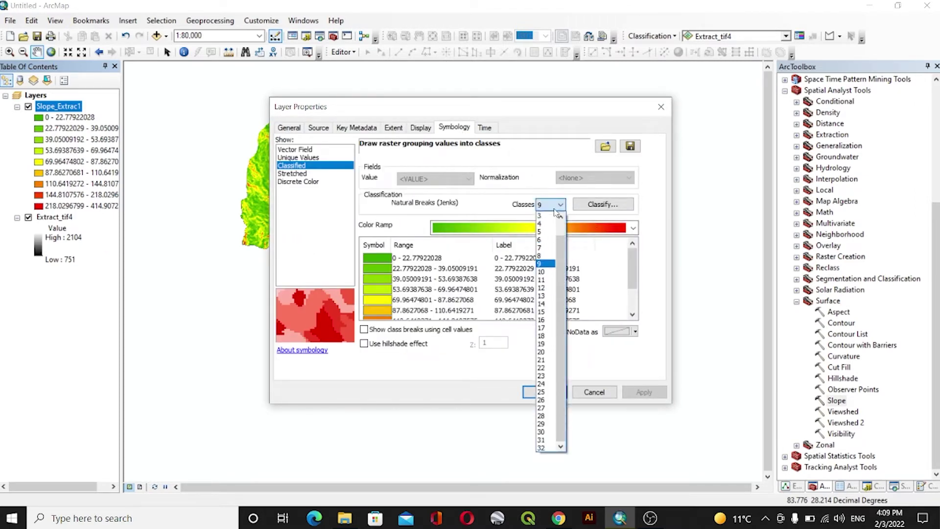
left_click(542, 232)
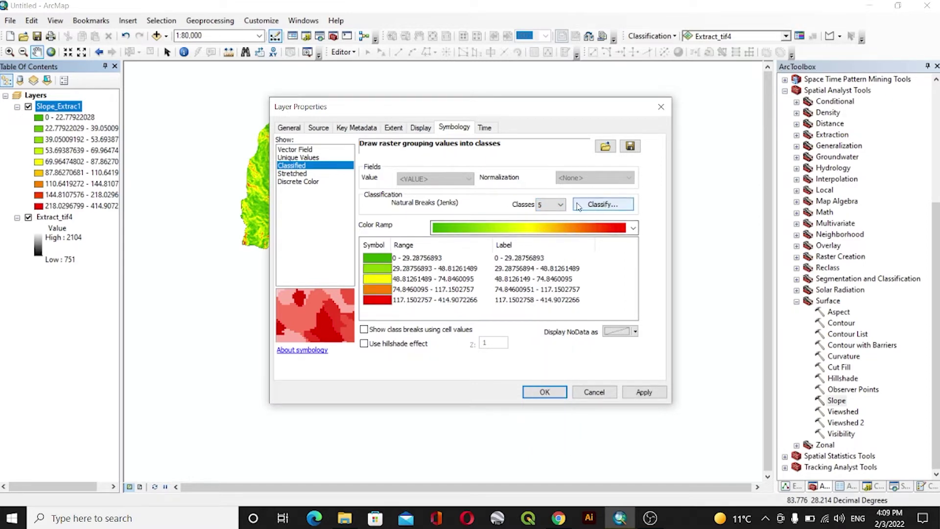
left_click(601, 205)
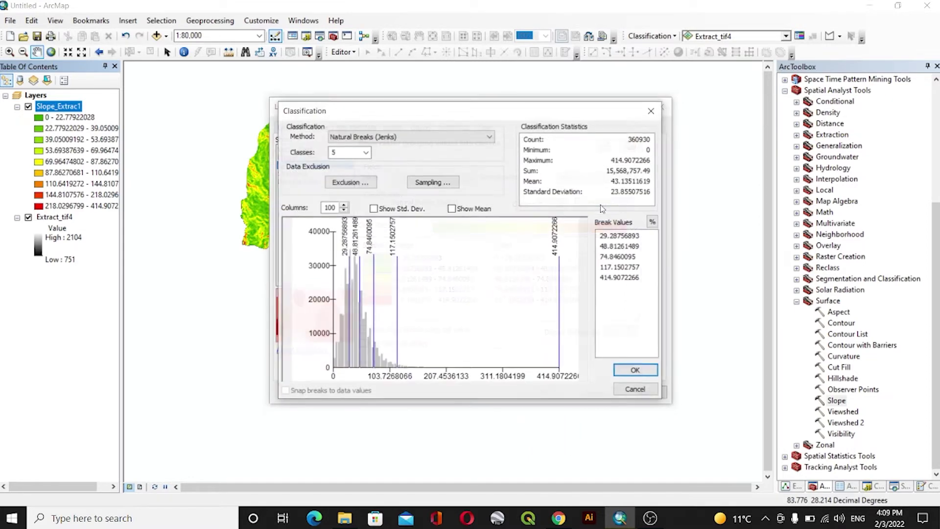
left_click(651, 109)
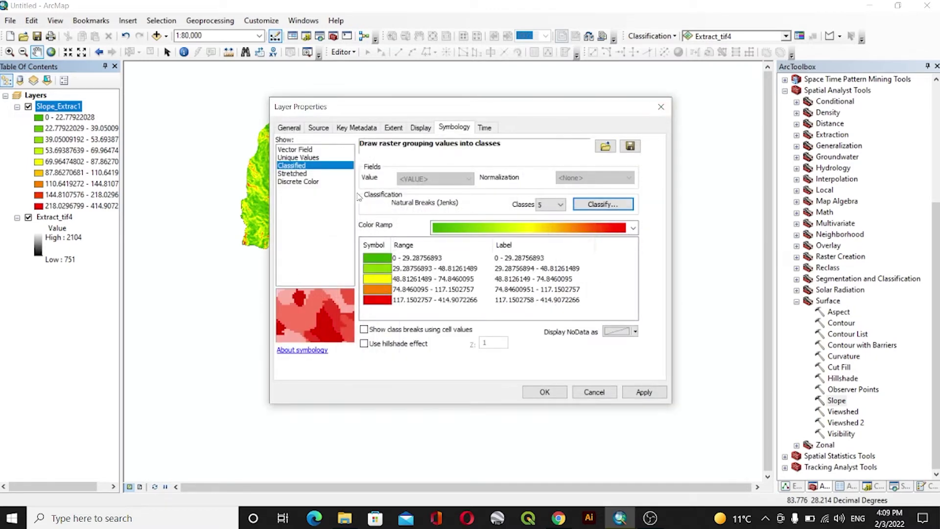
Step: Format the class labels as numbers rounded to 3 significant digits
right_click(510, 246)
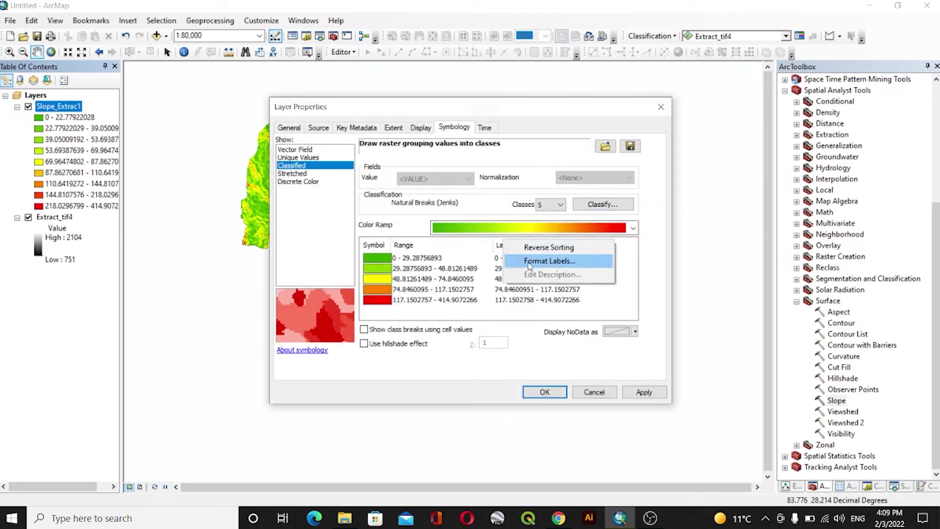
right_click(501, 244)
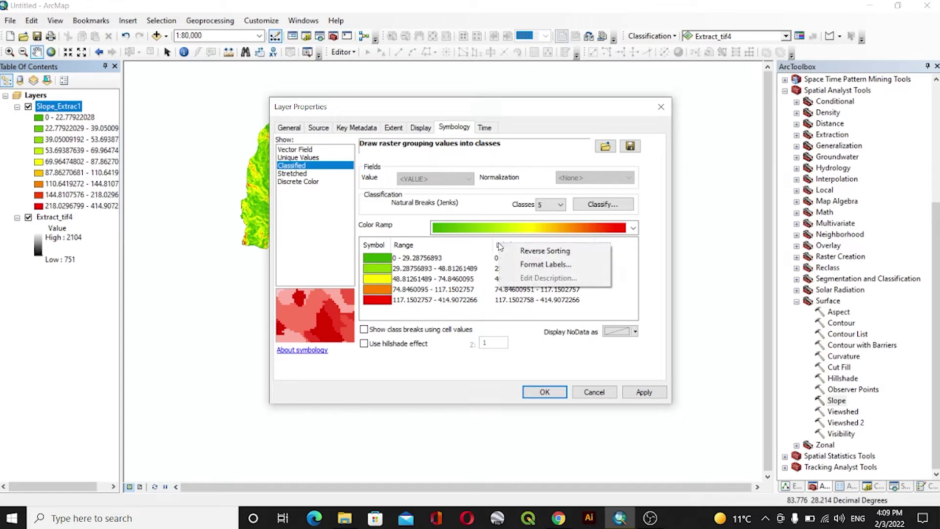
left_click(533, 264)
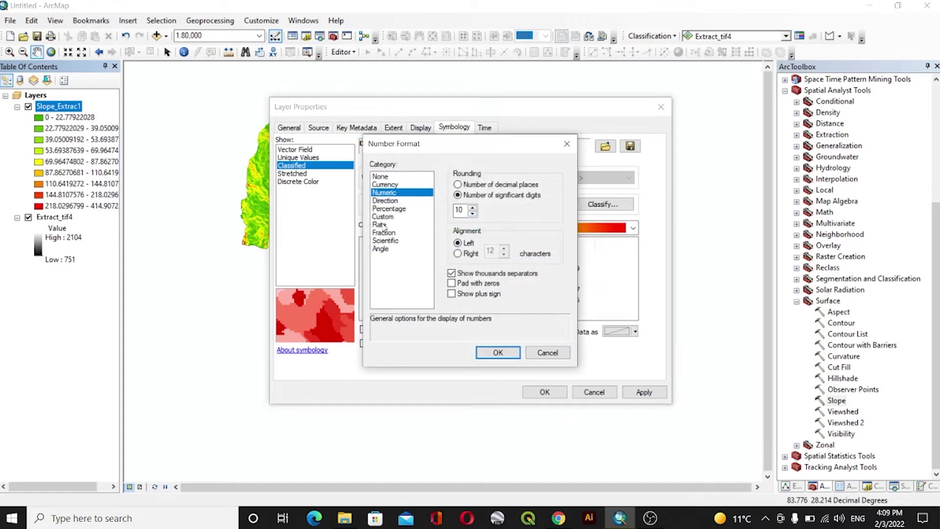
left_click(384, 177)
left_click(388, 193)
left_click(391, 195)
left_click(473, 214)
left_click(505, 352)
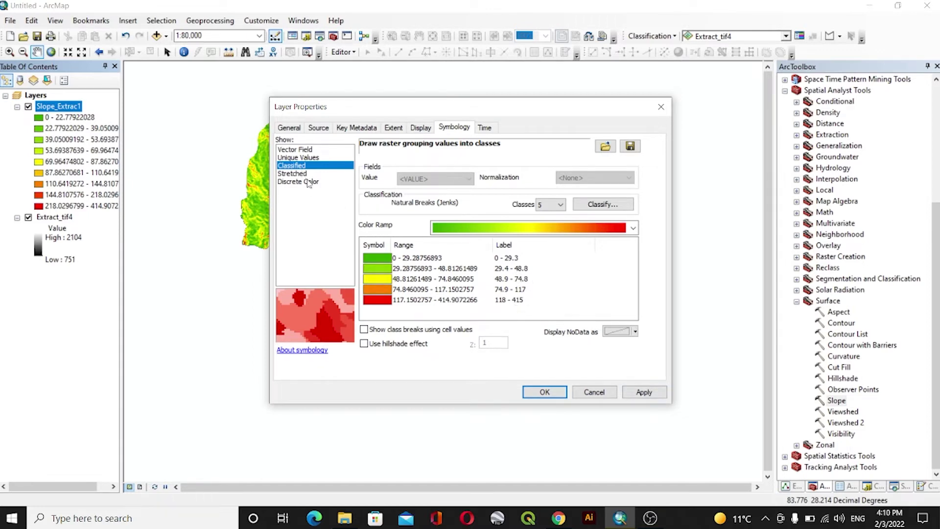
Step: Keep the green-to-red colour ramp and apply the five-class symbology
left_click(548, 230)
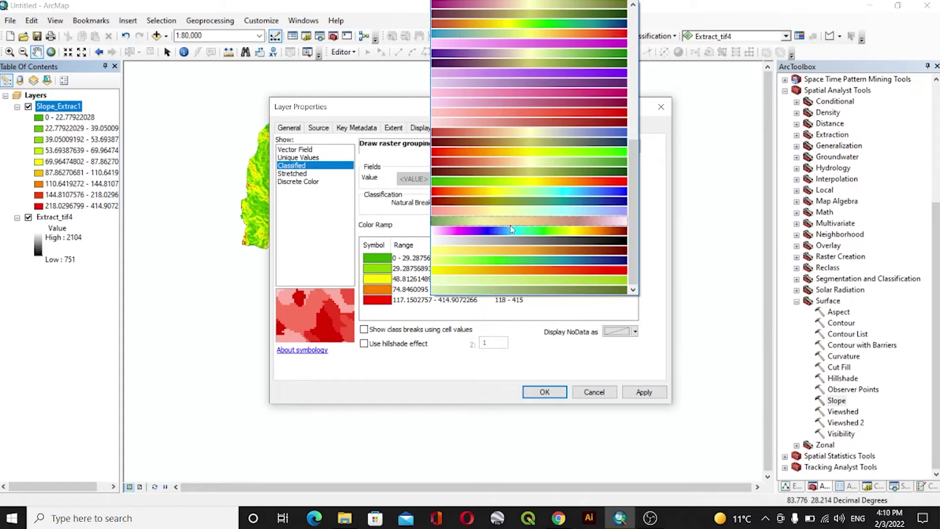
left_click_drag(634, 192, 637, 213)
left_click(662, 248)
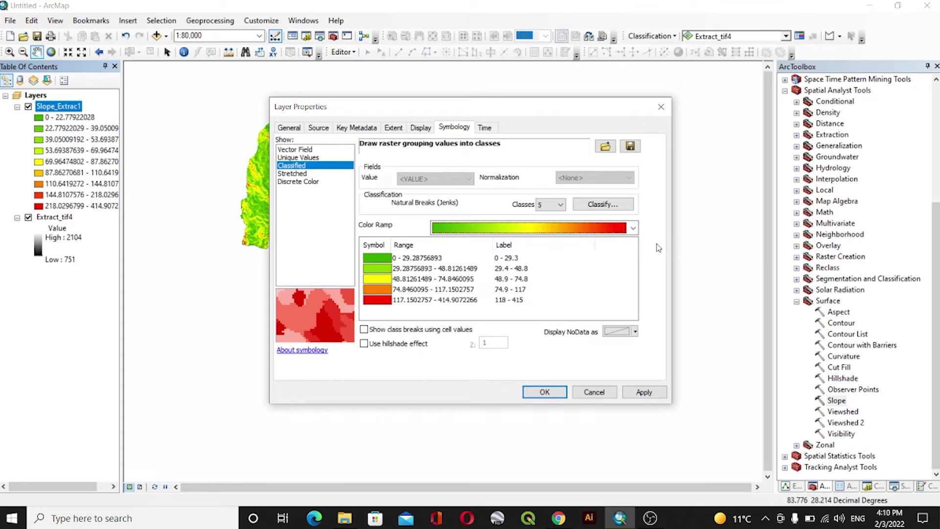
left_click(643, 392)
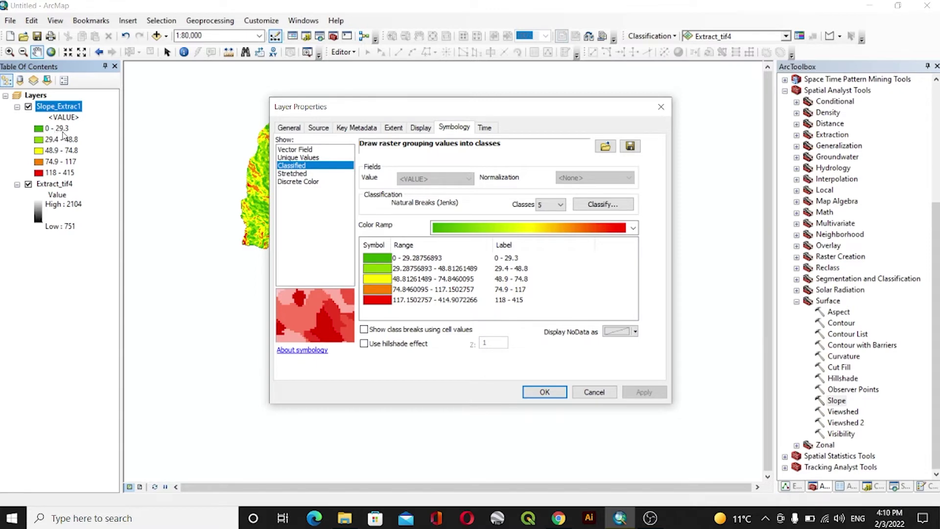
left_click(548, 392)
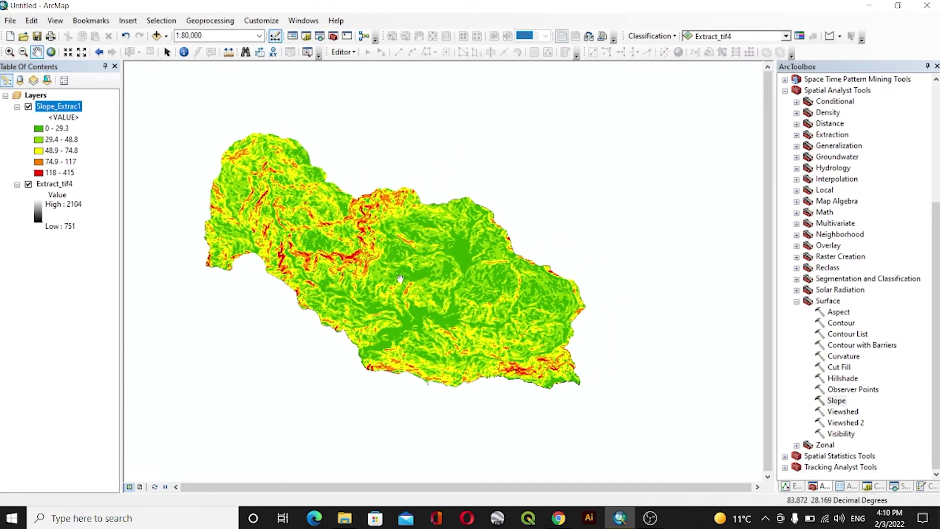
scroll(422, 272, "up", 2)
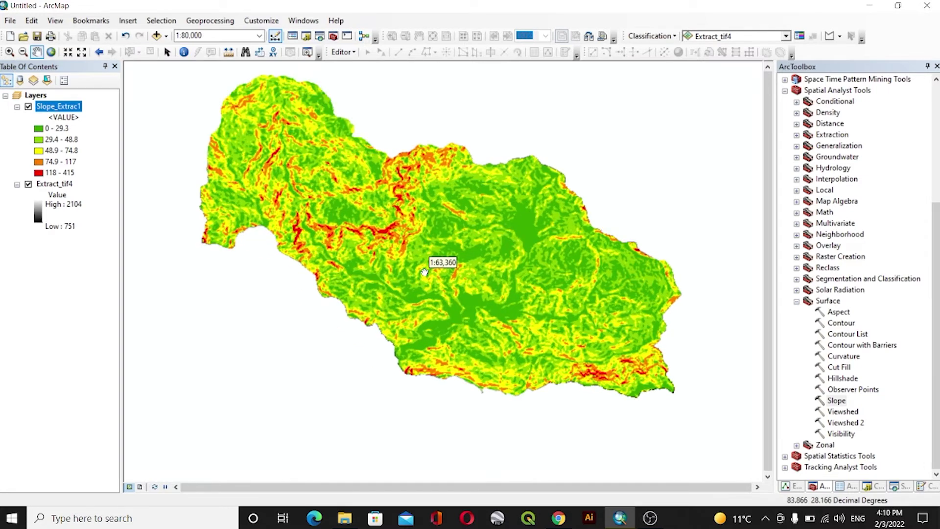
scroll(425, 267, "down", 2)
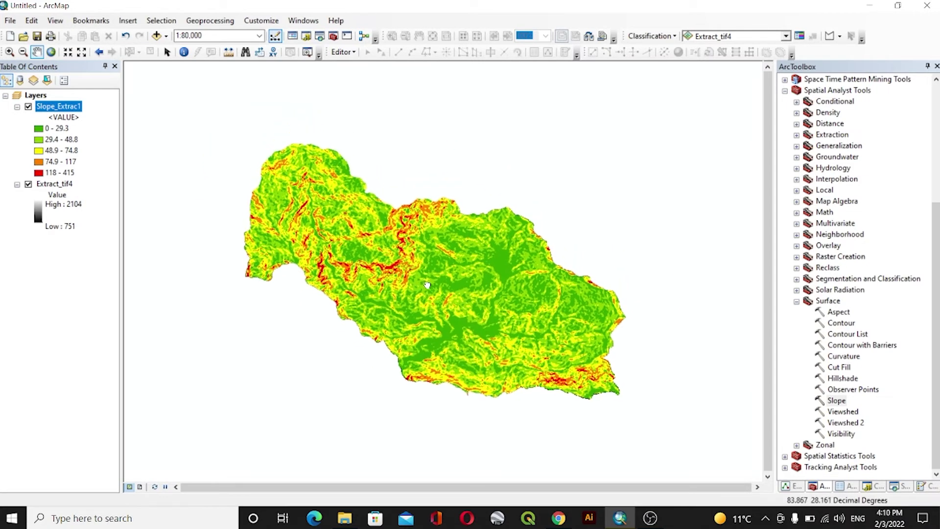
left_click_drag(427, 283, 436, 288)
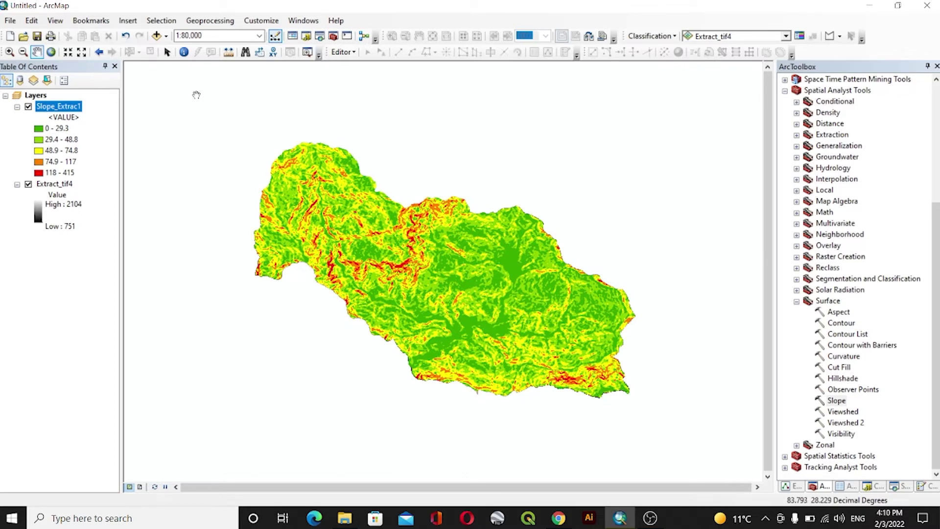
left_click(840, 314)
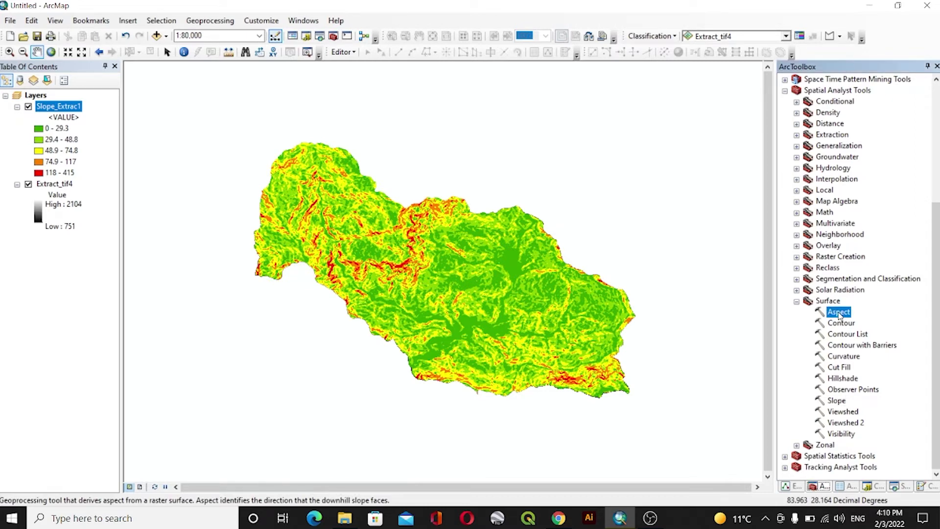
left_click_drag(481, 295, 456, 279)
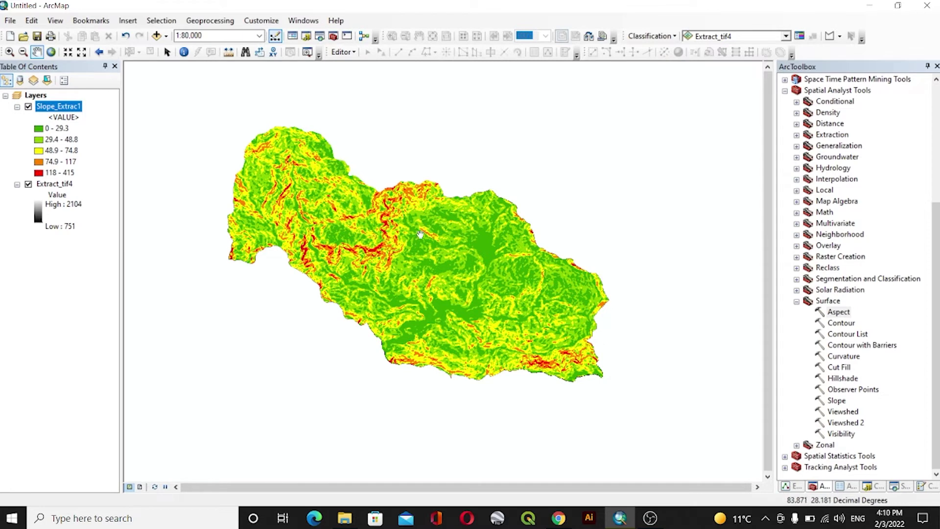
scroll(409, 255, "up", 1)
scroll(385, 234, "down", 1)
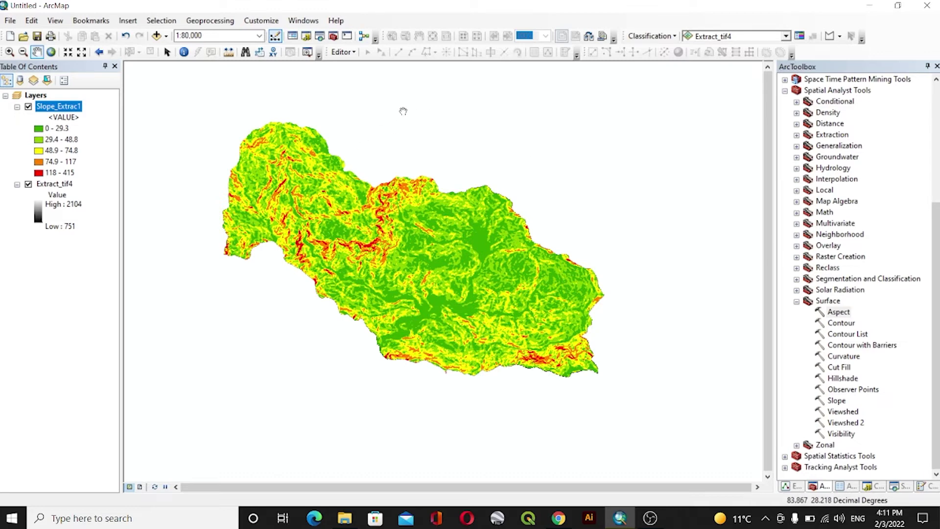
Step: Run the Aspect tool on Extract_tif4 to create Aspect_Extra1
double_click(839, 312)
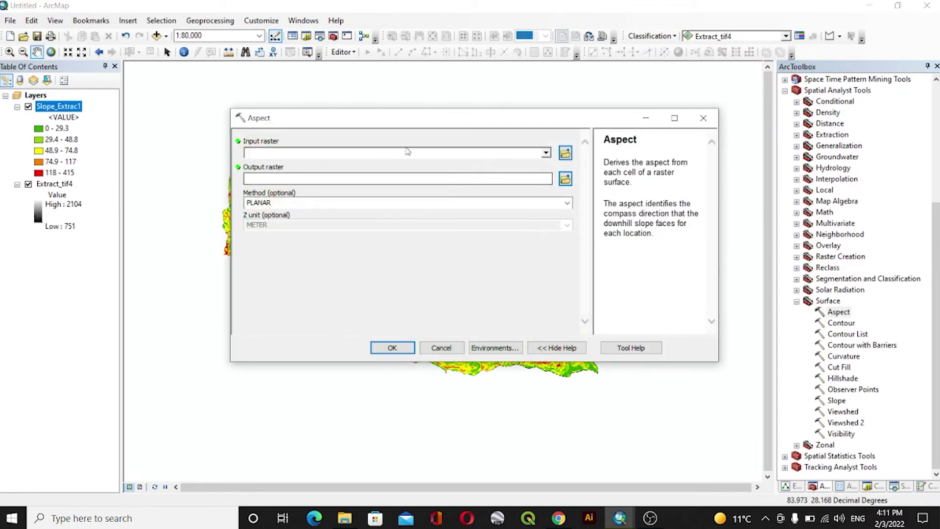
left_click(547, 153)
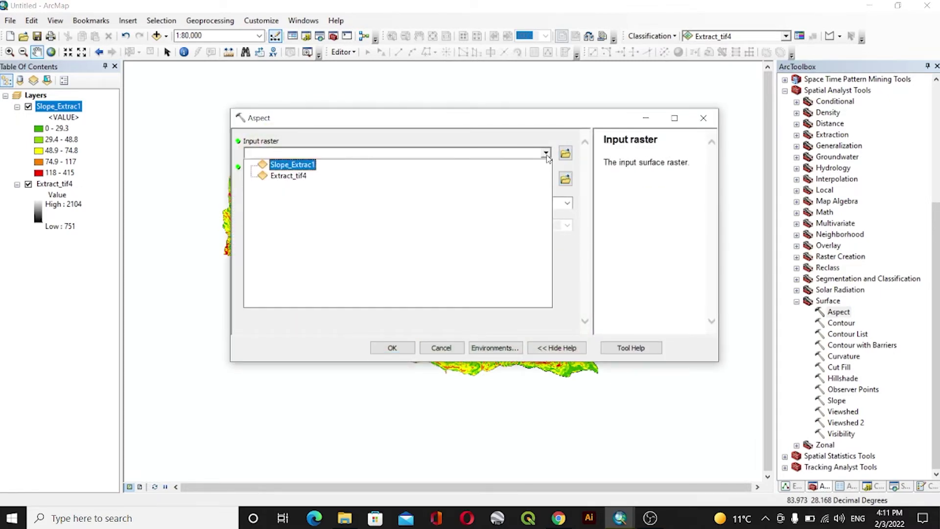
left_click(287, 178)
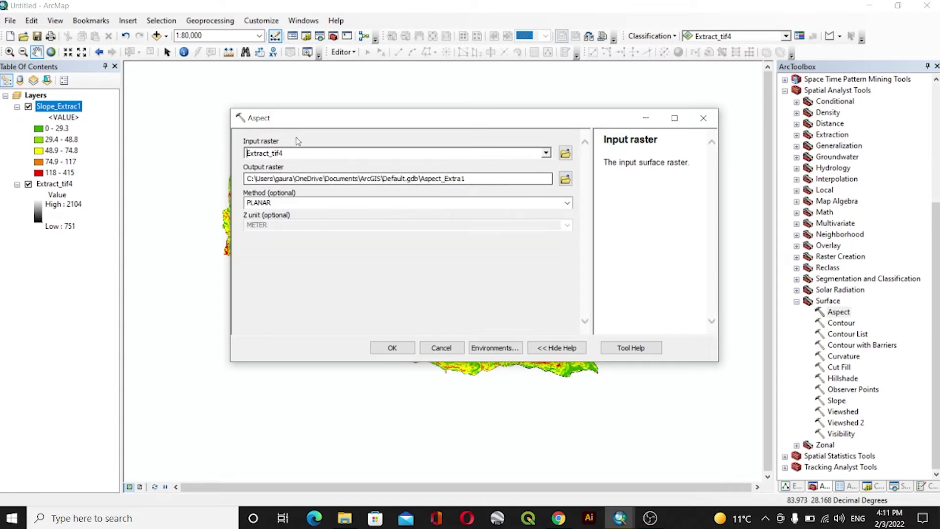
left_click_drag(322, 123, 384, 132)
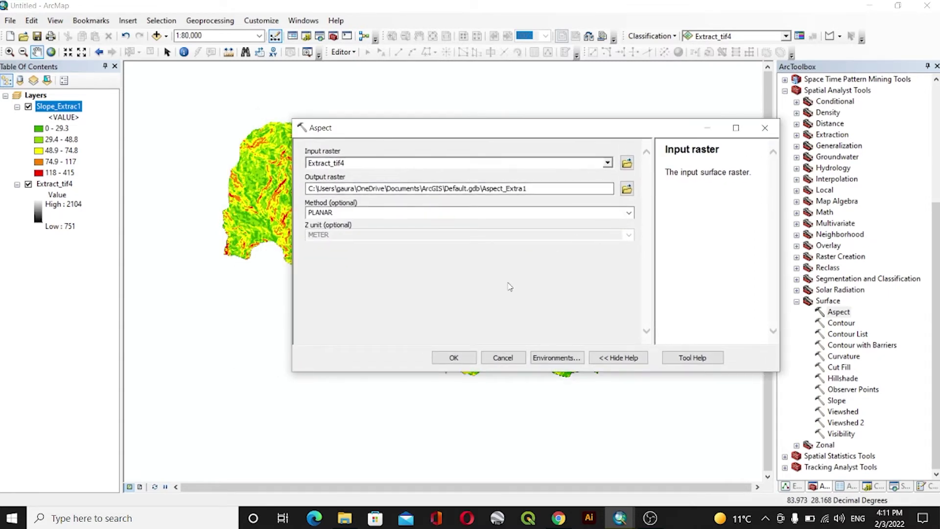
left_click(454, 358)
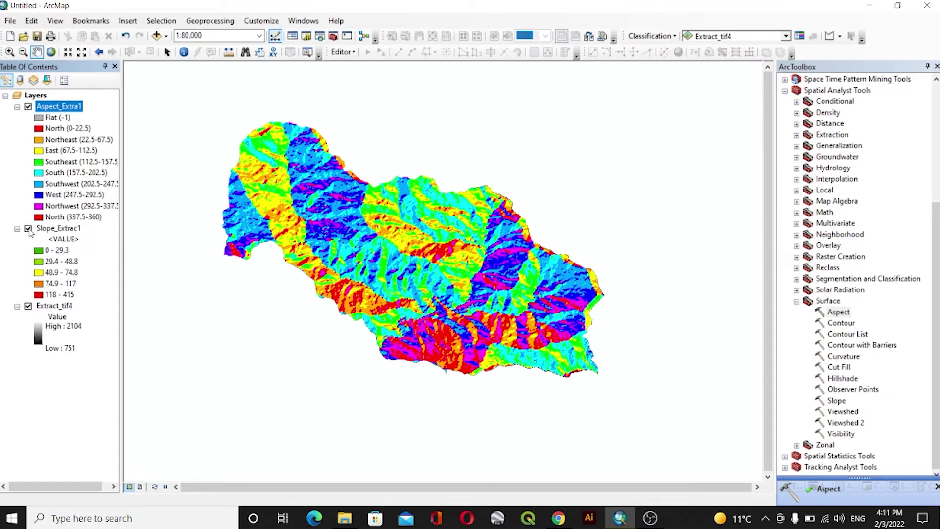
Step: Hide Slope_Extrac1 and zoom and pan to centre the aspect map
left_click(28, 229)
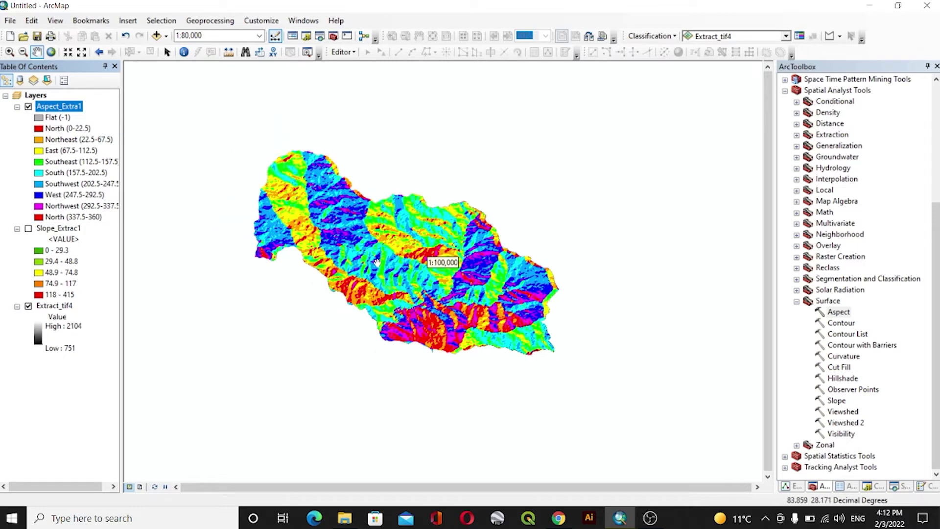
scroll(374, 260, "up", 1)
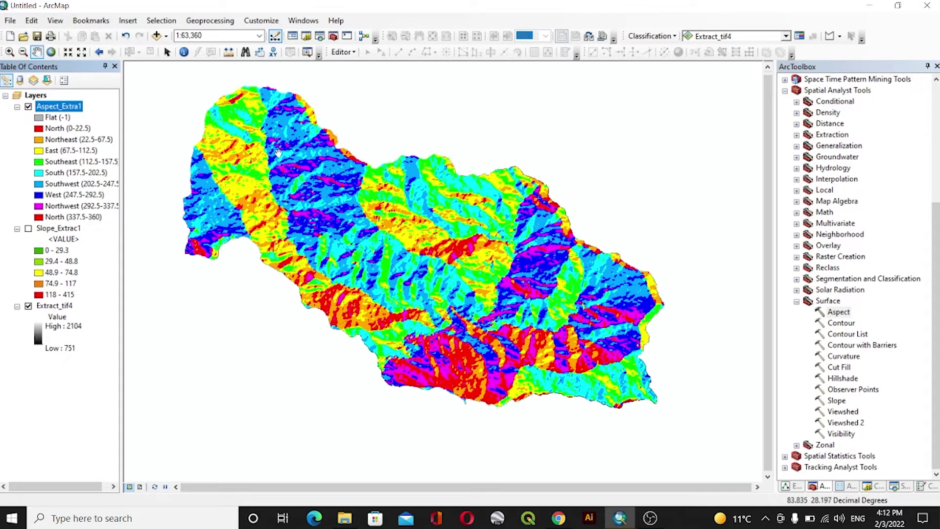
left_click_drag(279, 155, 302, 166)
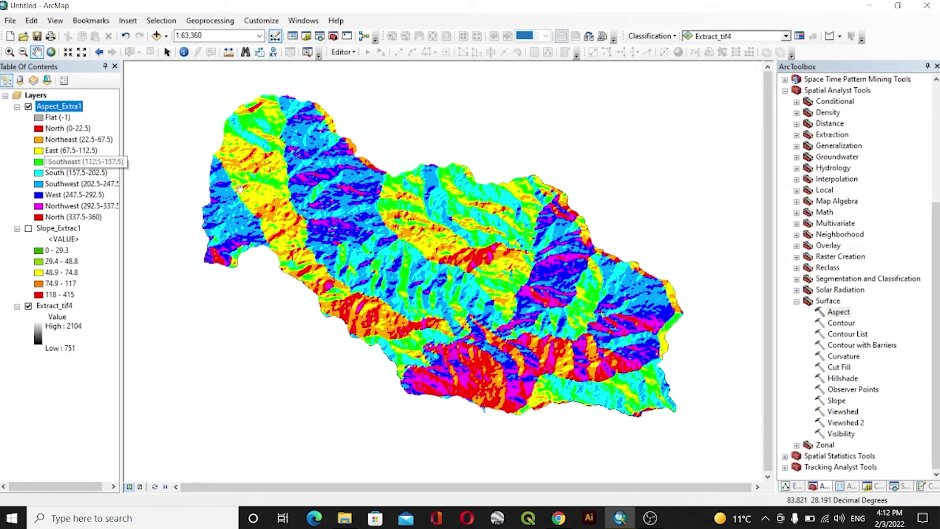
left_click_drag(424, 228, 403, 223)
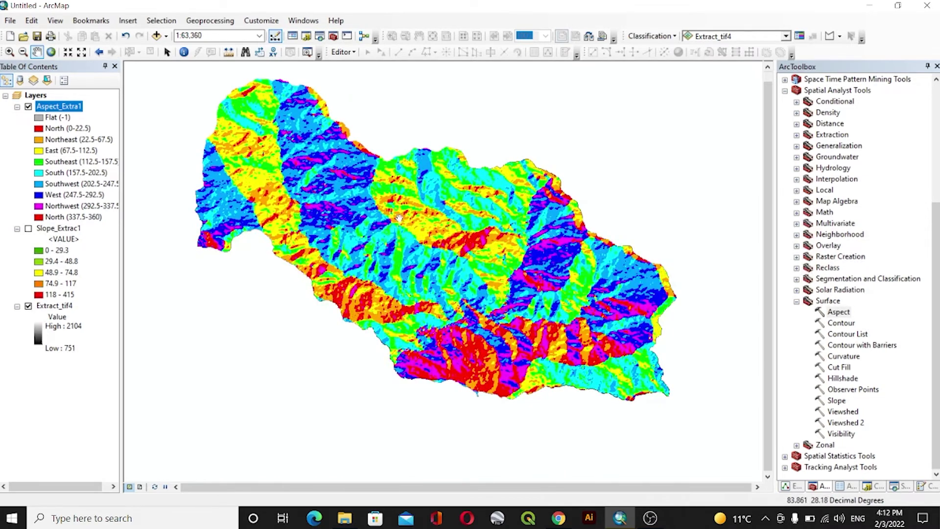
left_click_drag(438, 211, 441, 224)
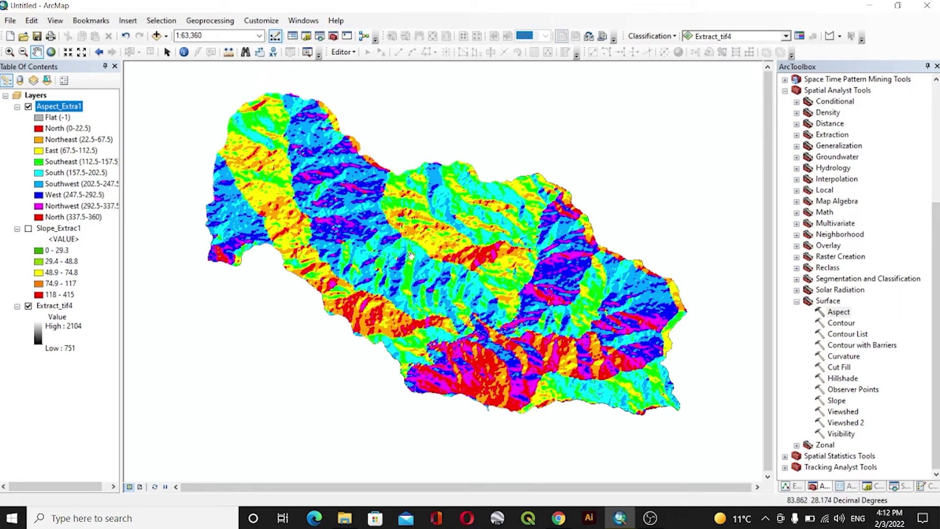
left_click_drag(427, 266, 420, 252)
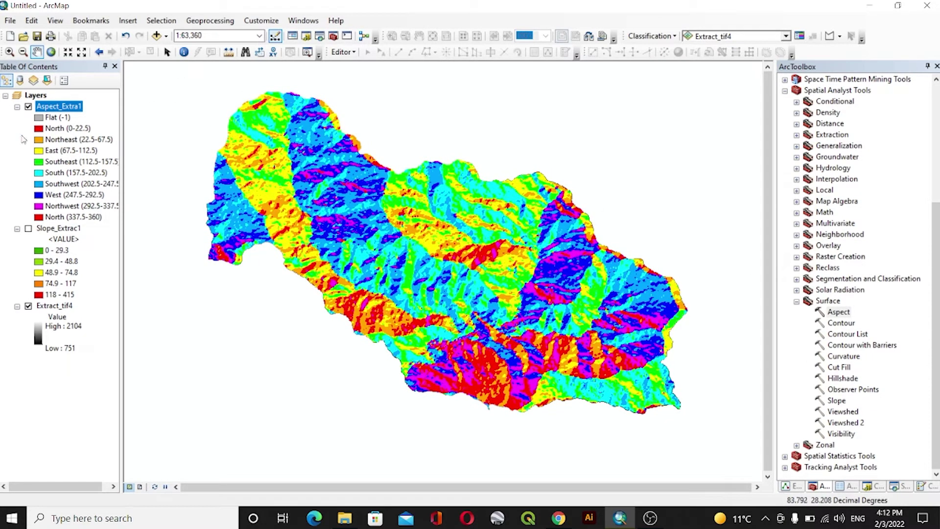
Step: Hide Aspect_Extra1 and run Hillshade on Extract_tif4 with azimuth 315 and altitude 45
left_click(28, 106)
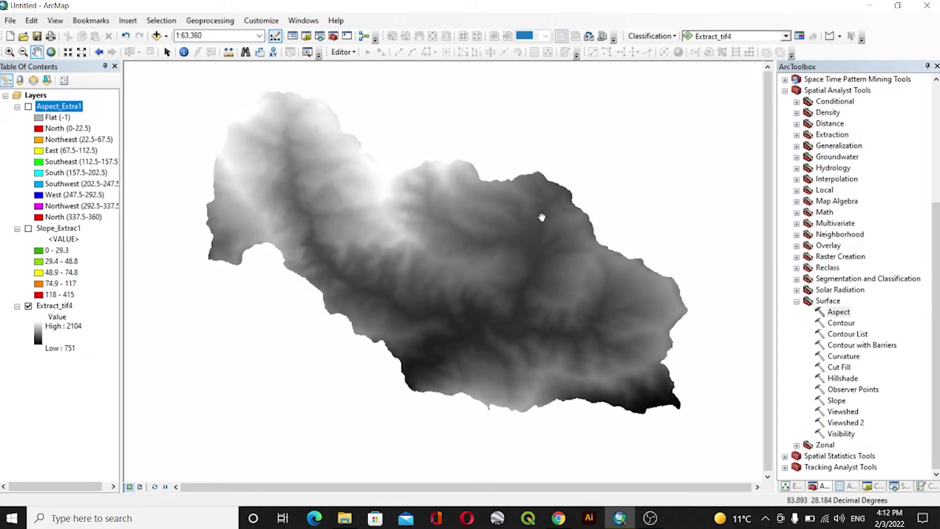
double_click(843, 379)
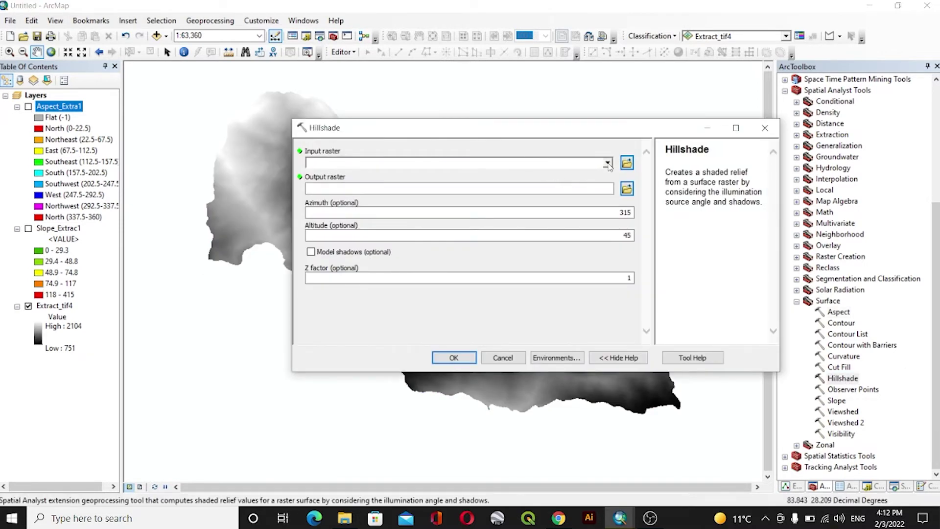
left_click(608, 163)
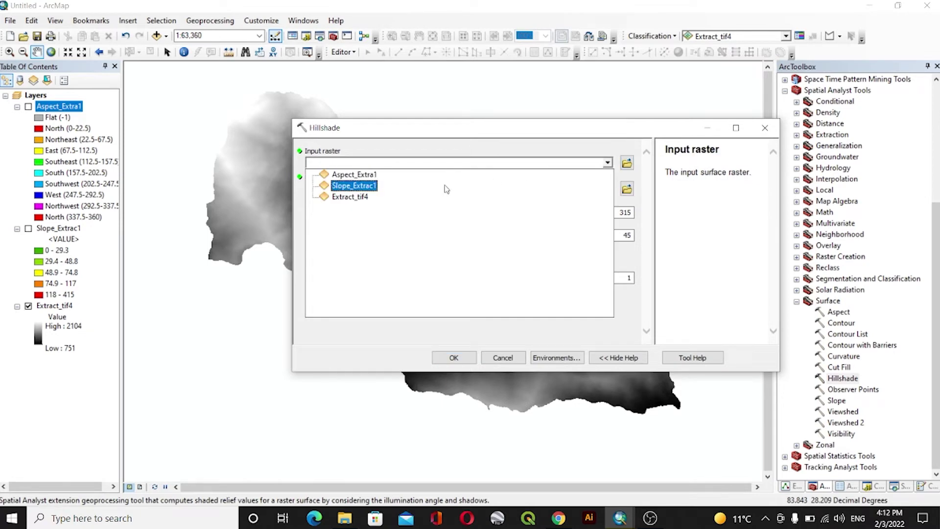
left_click(363, 197)
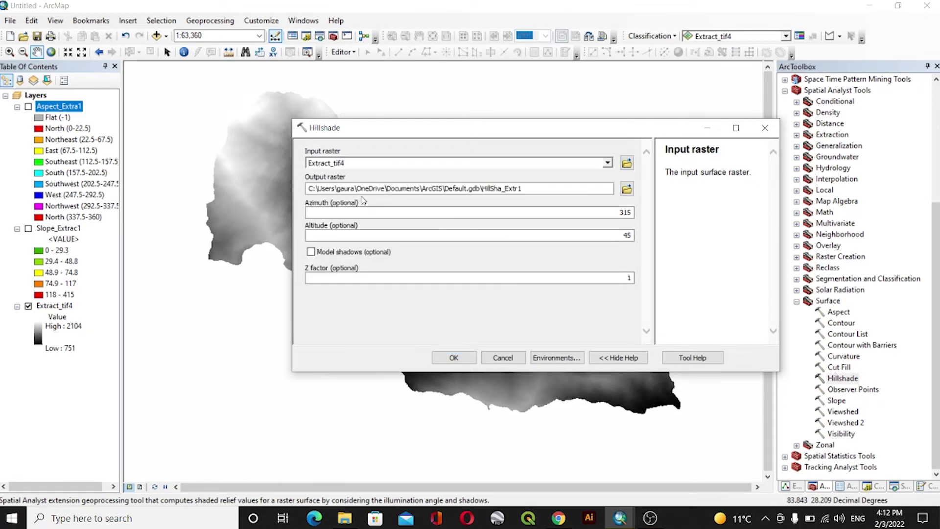
left_click_drag(389, 132, 304, 103)
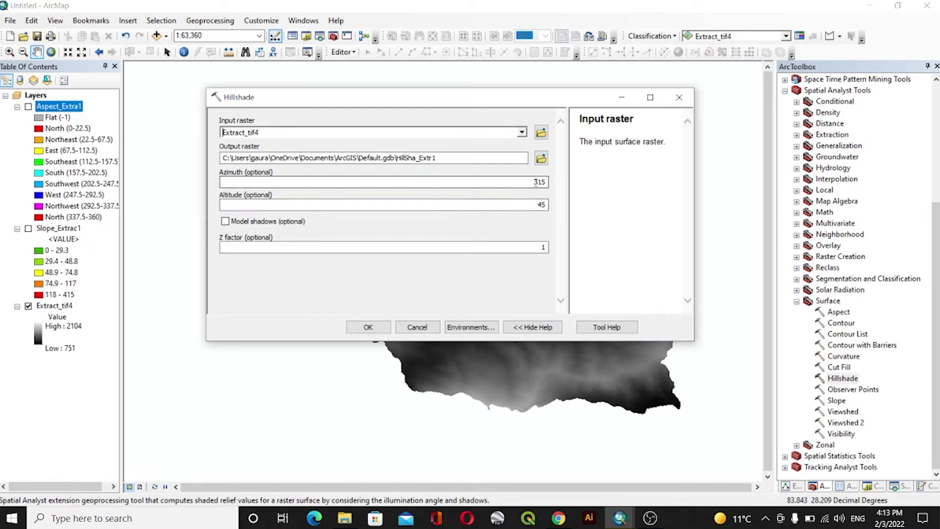
left_click(338, 182)
left_click(545, 181)
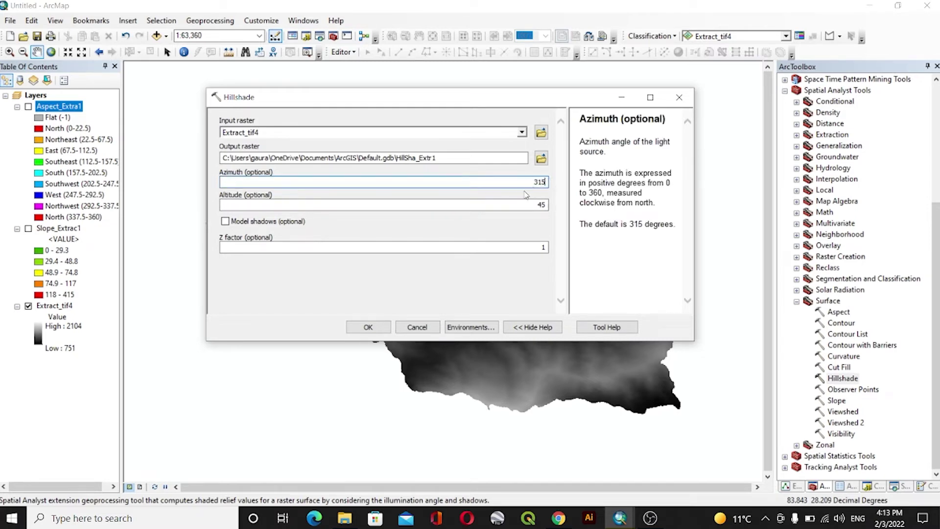
left_click(543, 205)
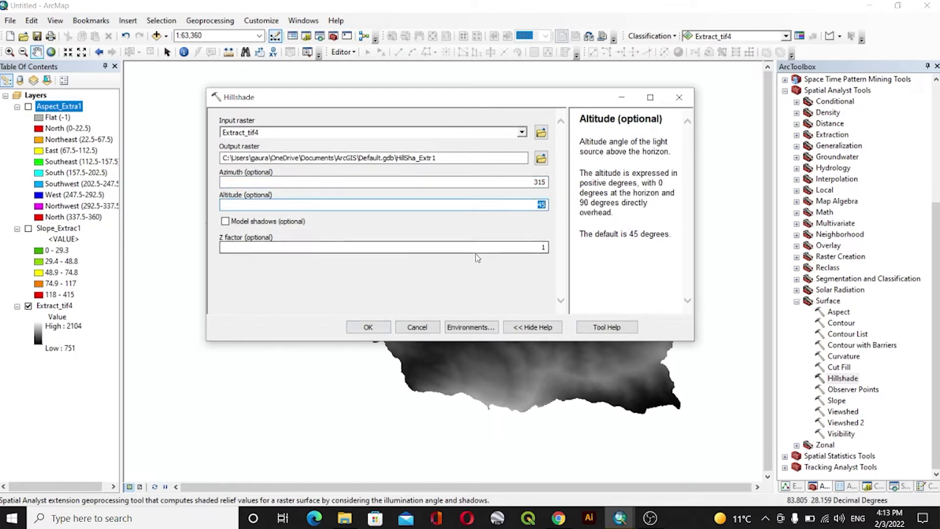
left_click(534, 179)
key("Tab")
left_click(377, 330)
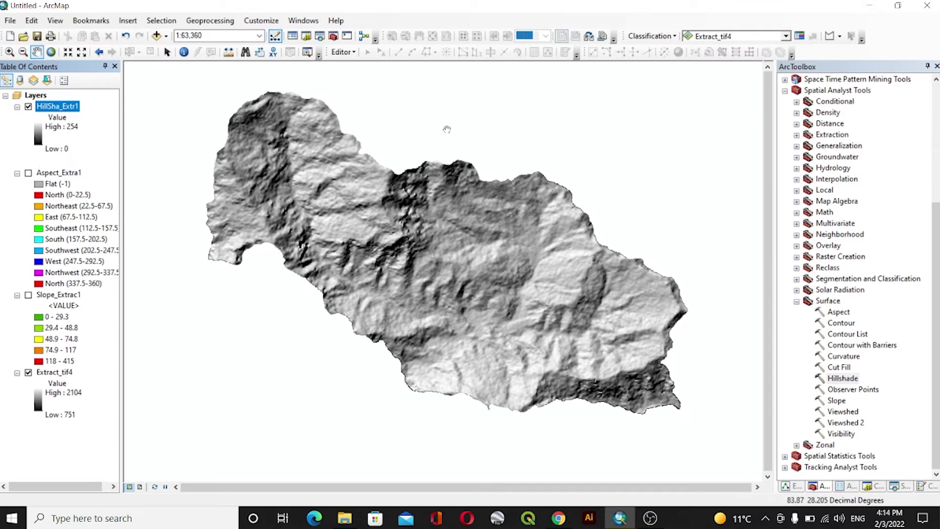
Step: Uncheck HillSha_Extr1 so the Extract_tif4 greyscale elevation (751 to 2104) shows
left_click(28, 106)
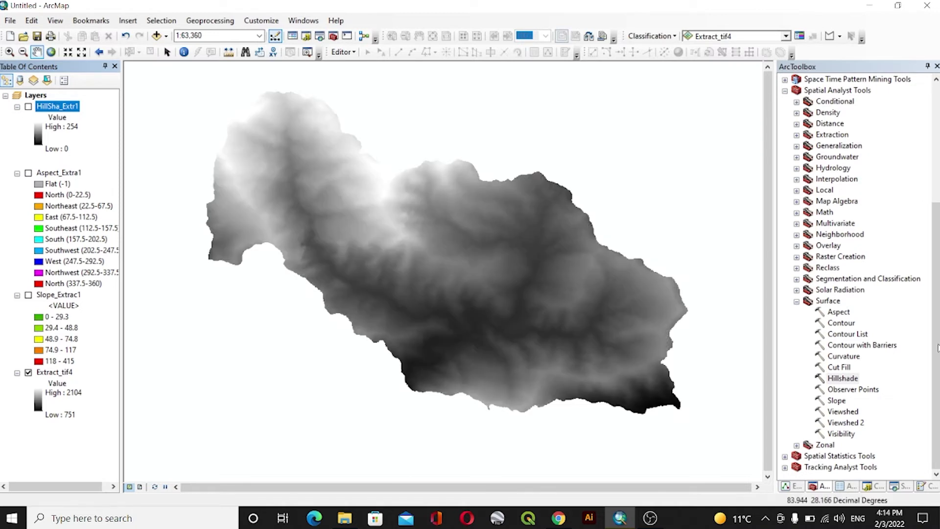
Step: Run the Contour tool on Extract_tif4 with a contour interval of 100
double_click(841, 324)
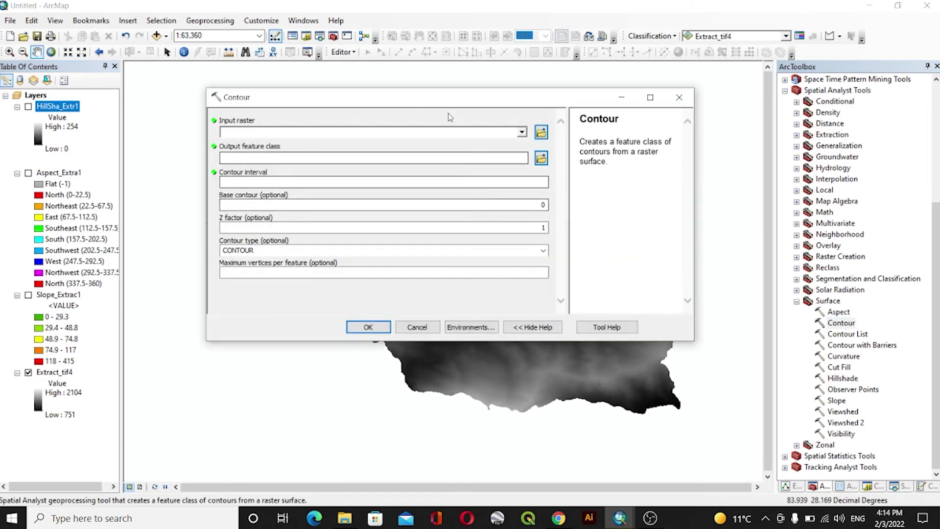
left_click(522, 133)
left_click(274, 177)
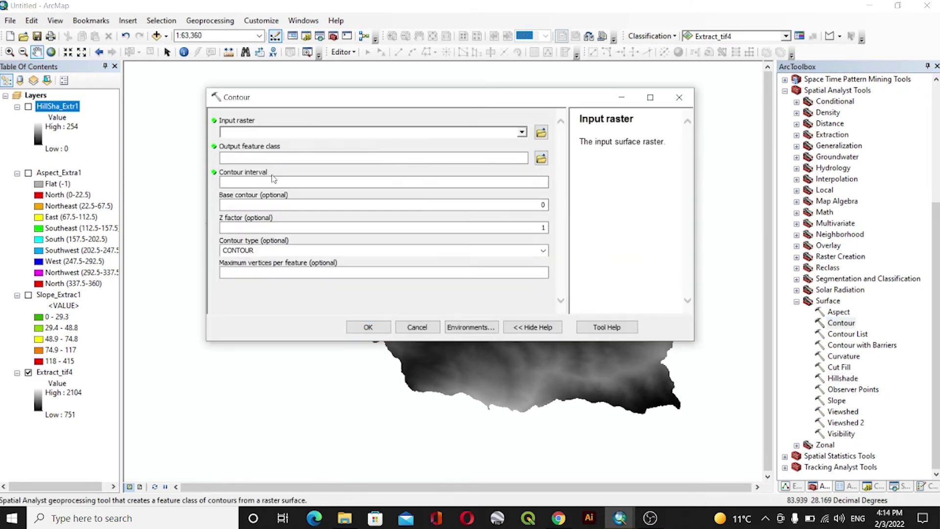
left_click(525, 182)
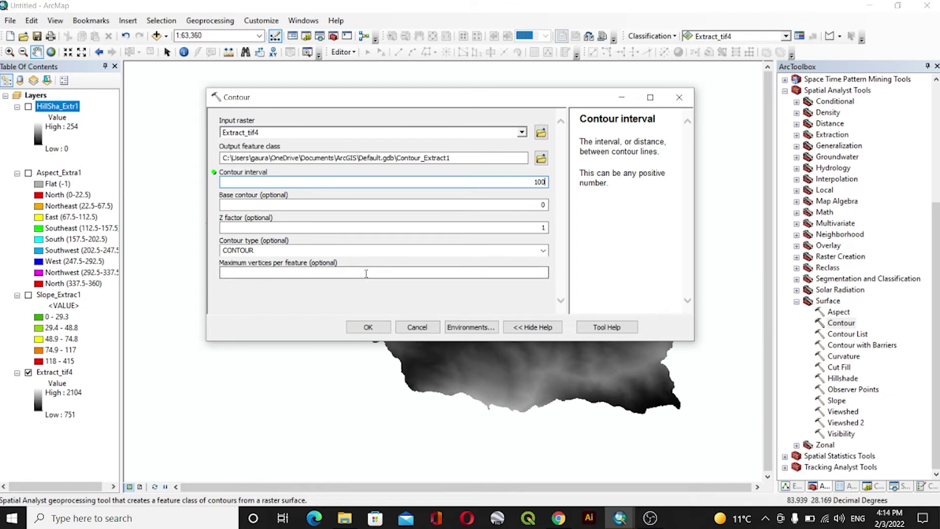
left_click(367, 327)
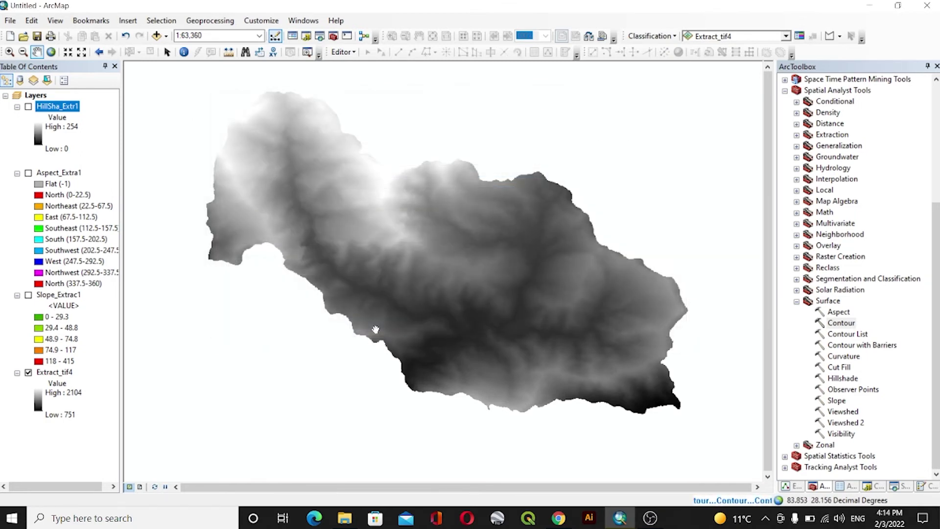
Step: Zoom the map to inspect the new 100-interval Contour_Extract1 lines over Extract_tif4
scroll(539, 296, "down", 1)
scroll(540, 296, "up", 1)
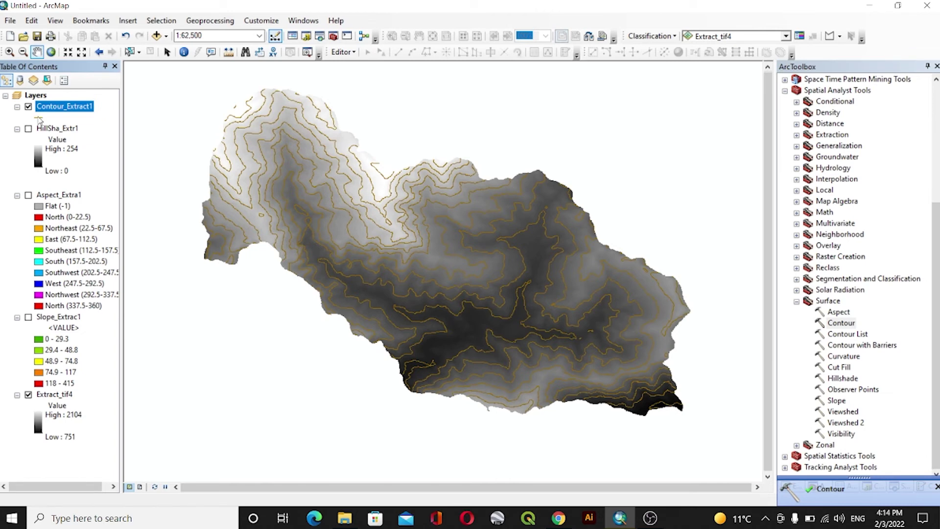
scroll(455, 249, "down", 1)
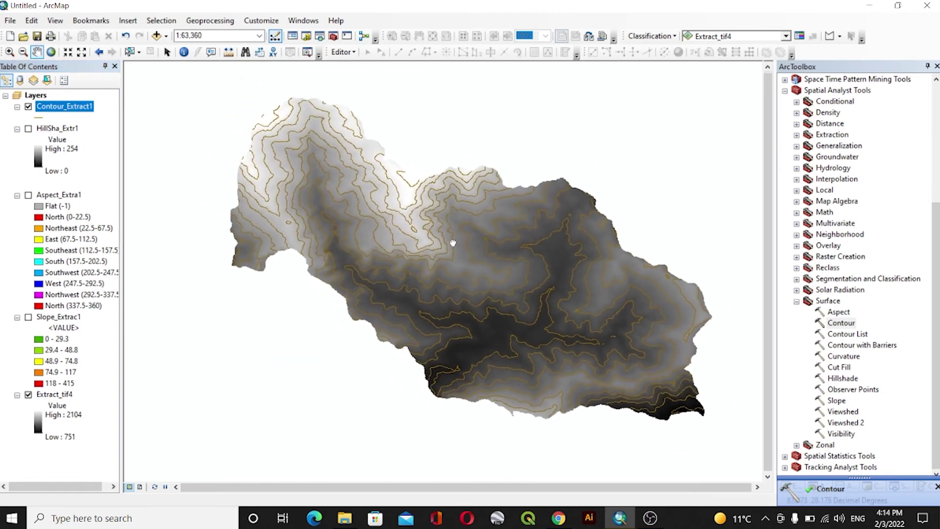
right_click(49, 109)
Step: Switch Contour_Extract1 symbology to graduated colours classified by the Contour field
left_click(81, 362)
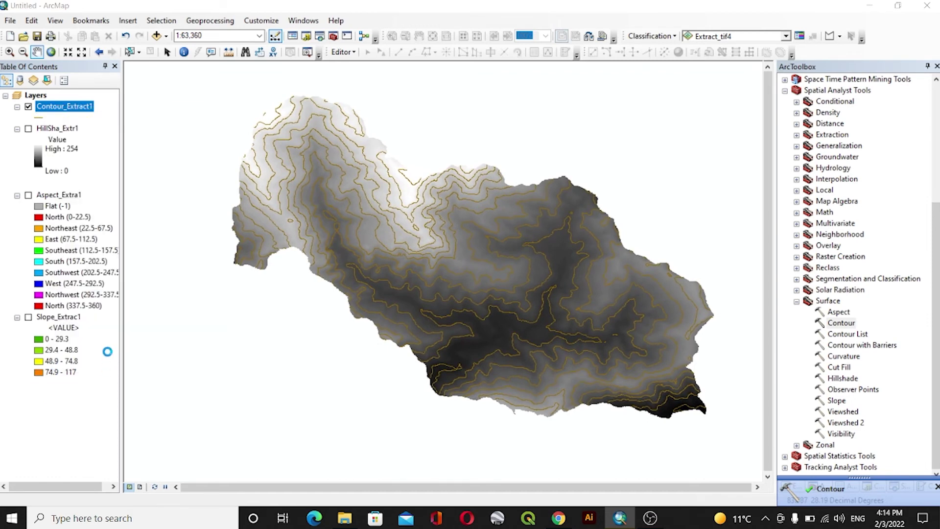
left_click(410, 109)
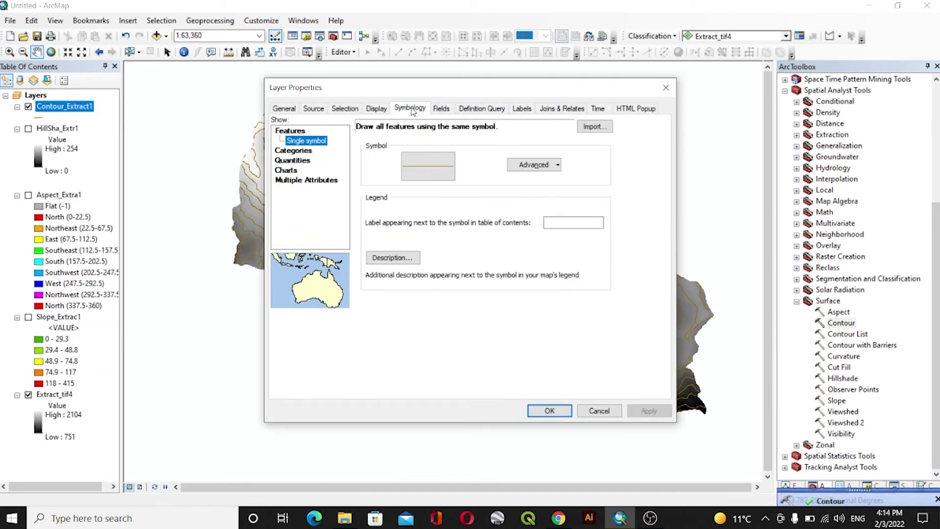
left_click(287, 152)
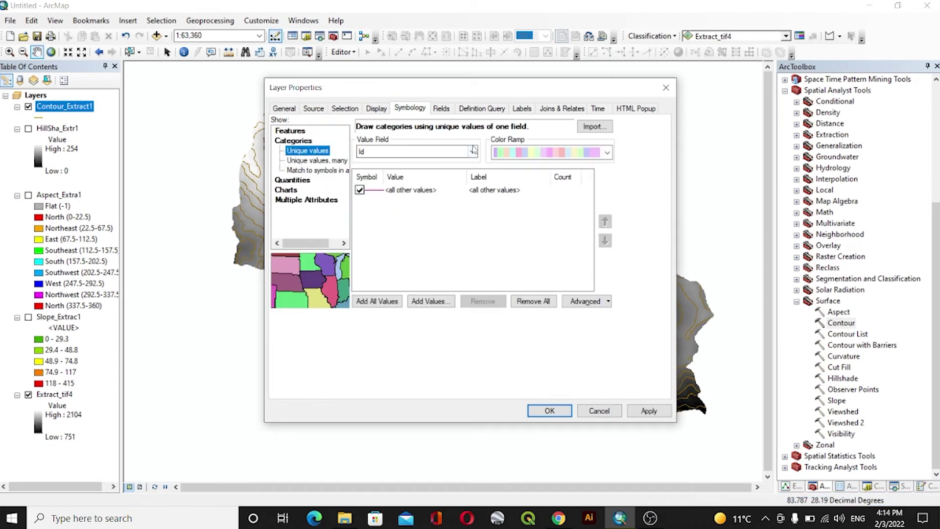
left_click(473, 152)
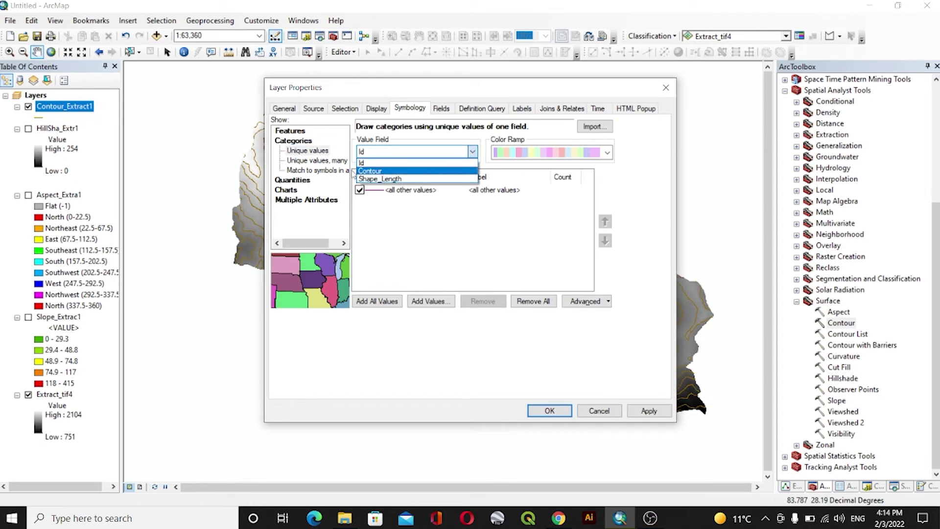
left_click(295, 182)
left_click(295, 181)
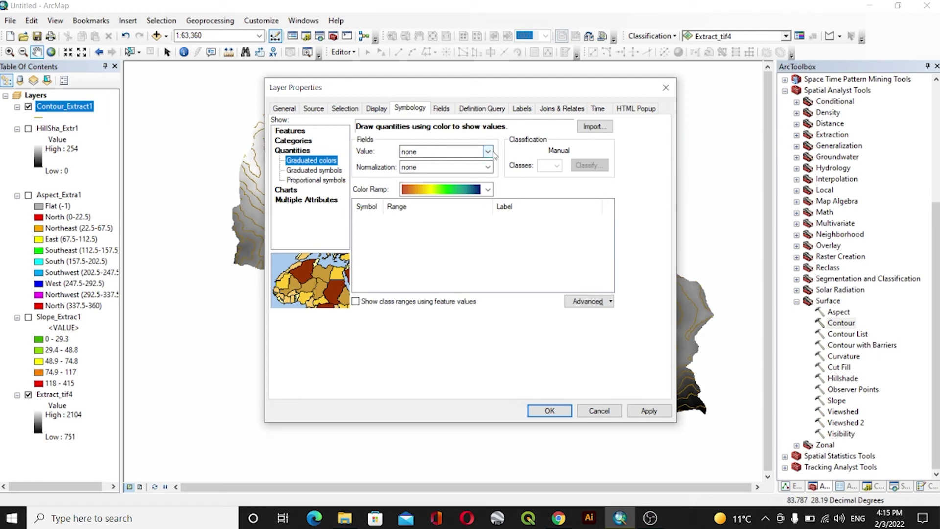
left_click(417, 152)
left_click(415, 180)
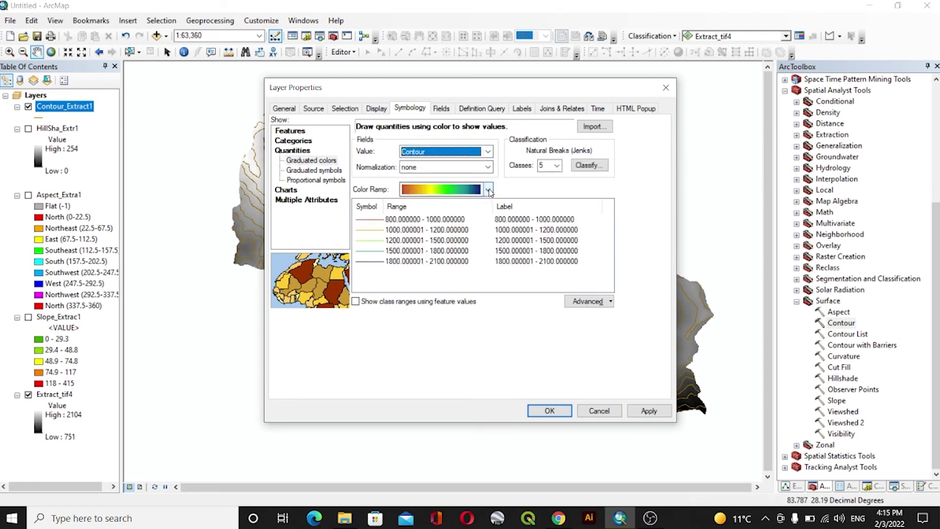
Step: Reduce the classification to 4 classes spanning 800–2100 and apply it
left_click(559, 170)
left_click(560, 169)
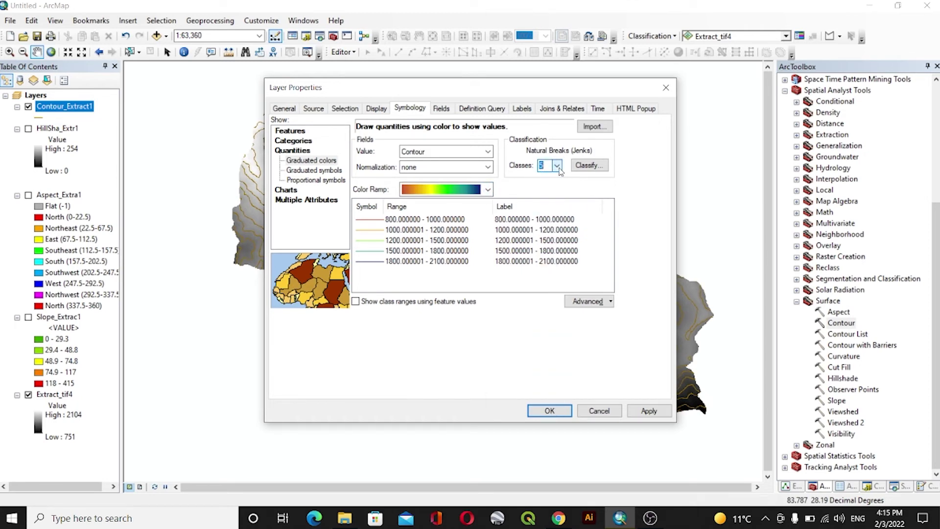
left_click(558, 167)
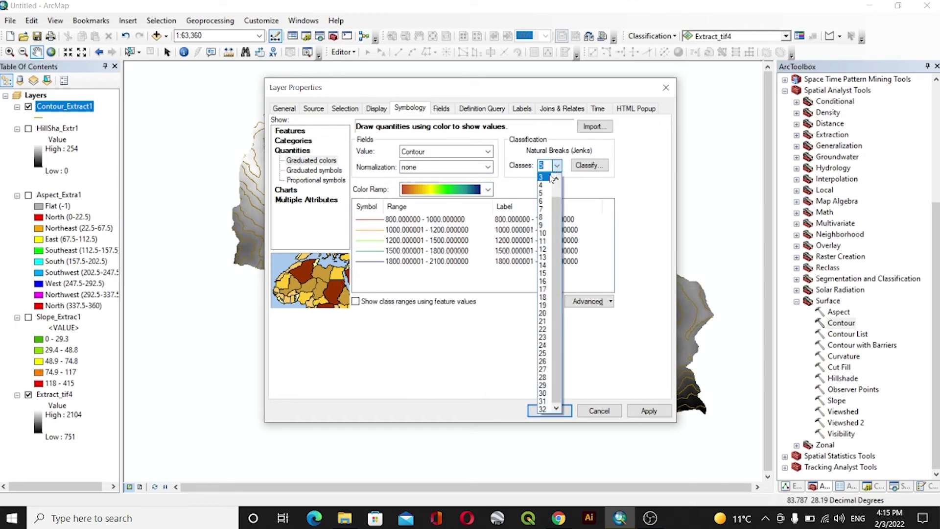
left_click(544, 185)
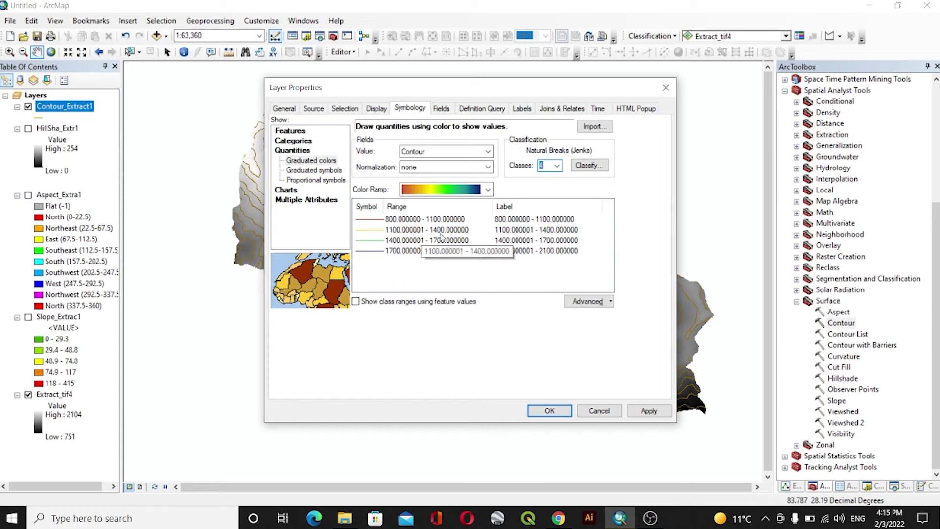
left_click_drag(485, 88, 316, 77)
left_click(480, 401)
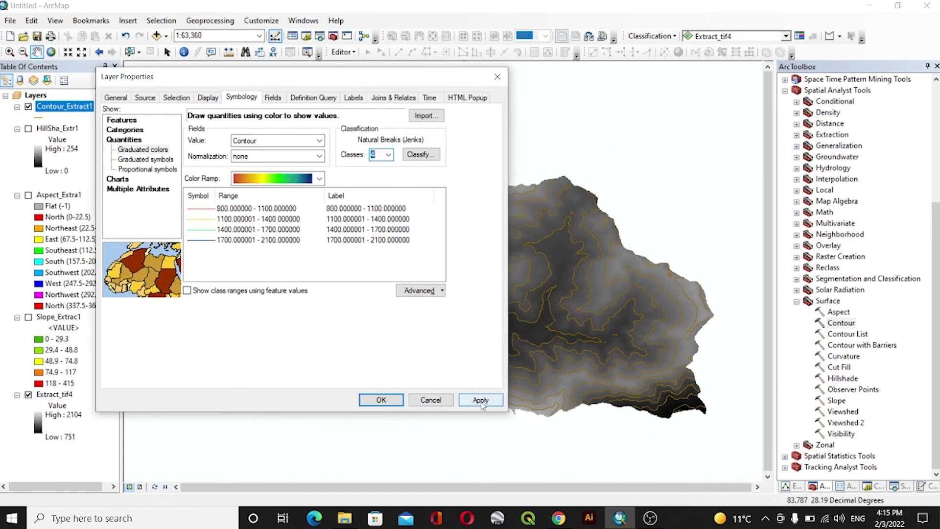
left_click_drag(454, 80, 585, 106)
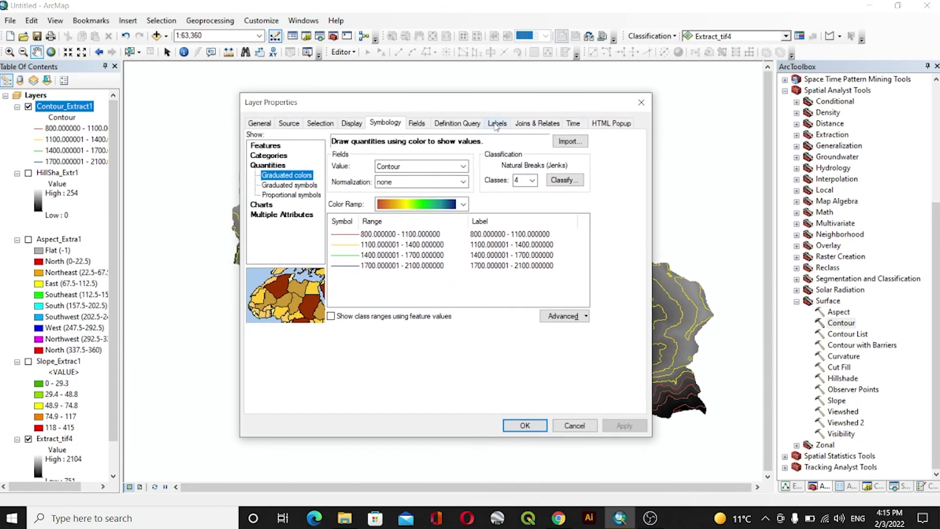
Step: Set the Contour field as the label field and turn on Label Features for Contour_Extract1
left_click(498, 124)
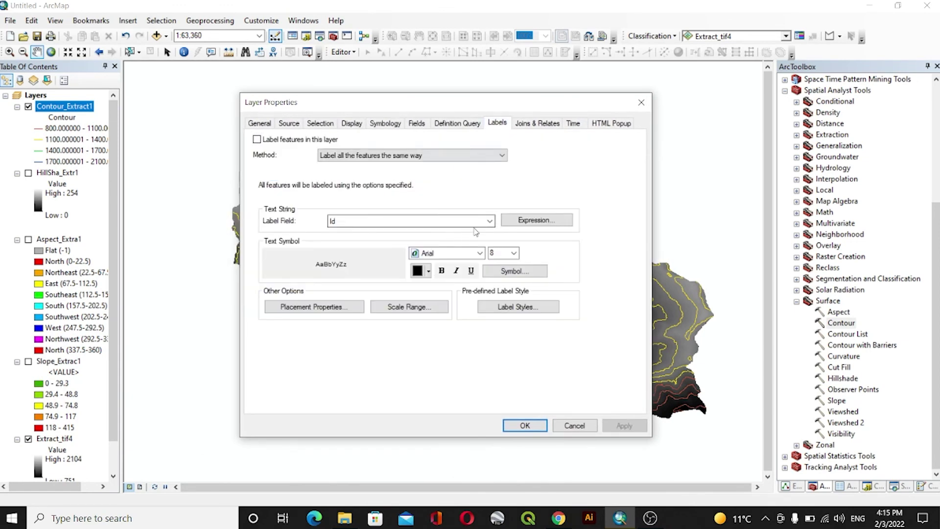
left_click(489, 221)
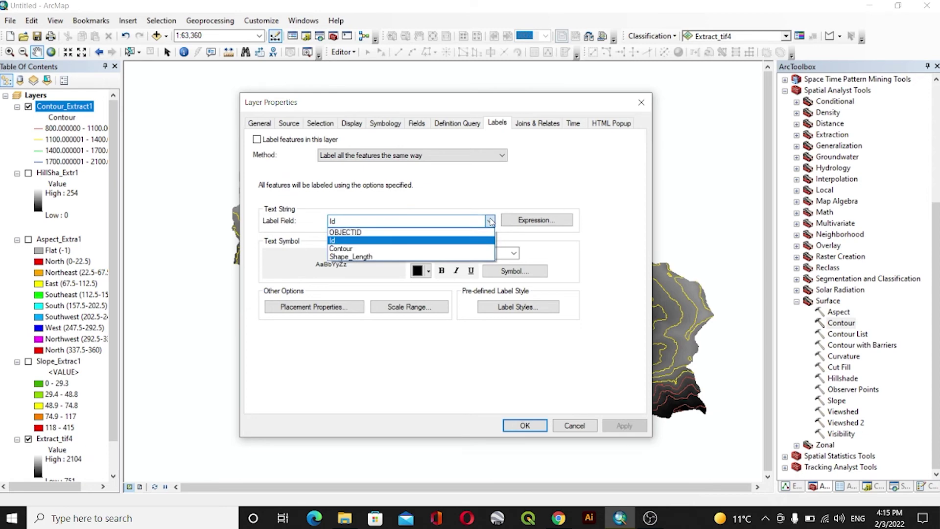
left_click(360, 248)
left_click(623, 426)
left_click_drag(479, 108, 441, 110)
left_click(488, 432)
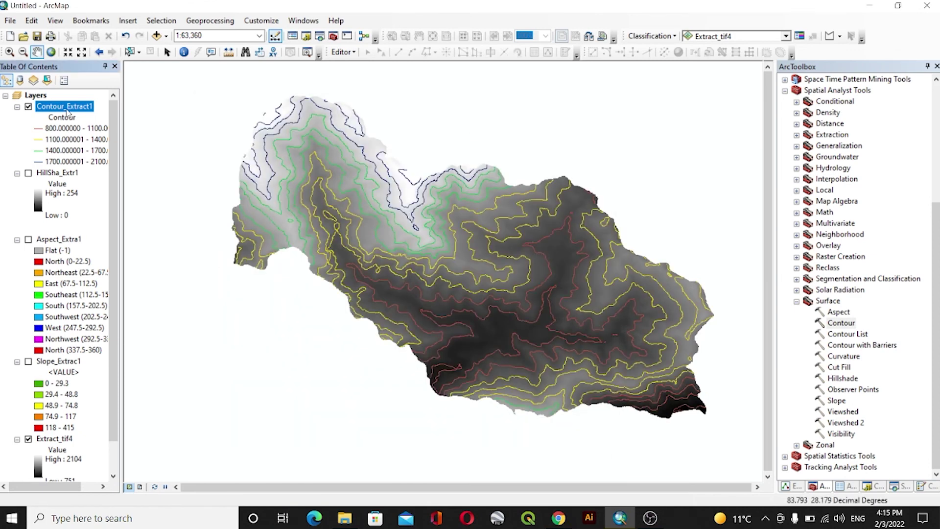
right_click(68, 112)
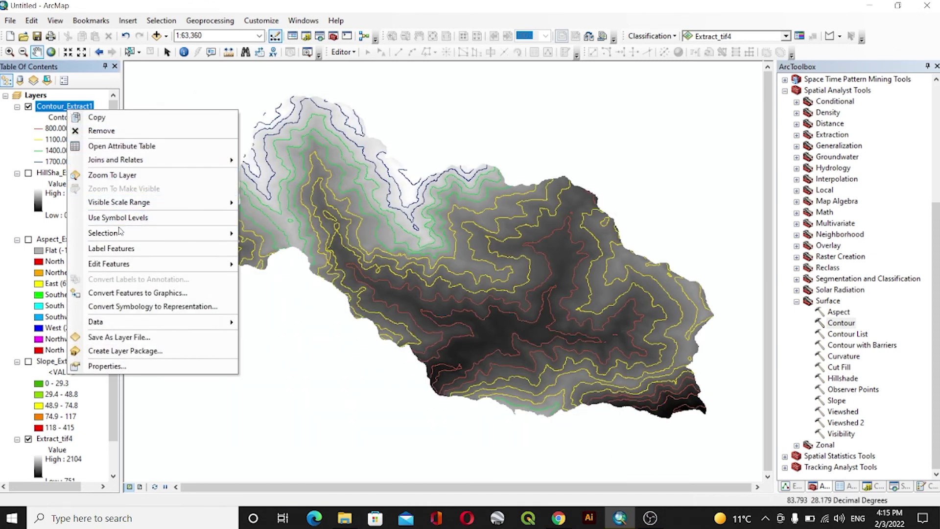
left_click(104, 249)
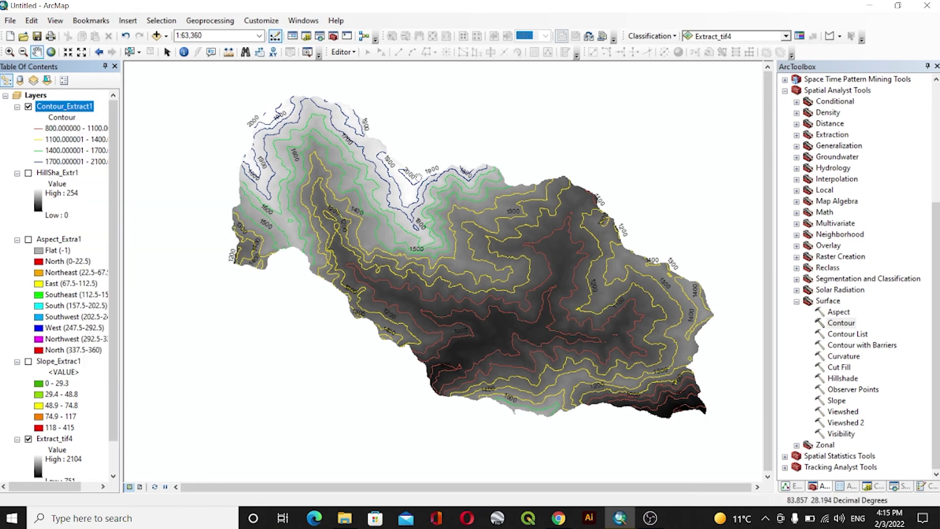
Step: Hide the Extract_tif4 raster and pan to frame the coloured, labelled contours
scroll(522, 229, "up", 1)
scroll(522, 230, "down", 1)
left_click_drag(472, 197, 499, 240)
scroll(88, 328, "down", 1)
left_click(28, 406)
left_click_drag(455, 288, 457, 278)
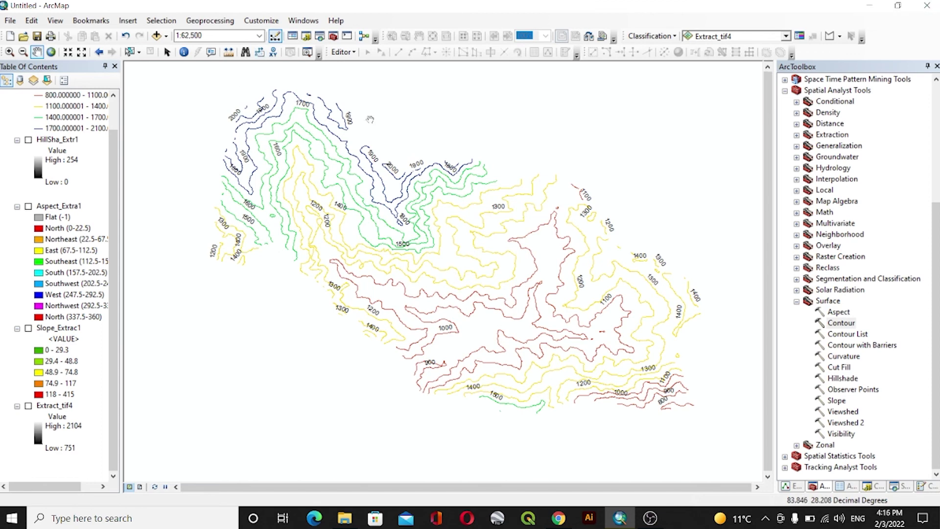
left_click_drag(527, 208, 513, 208)
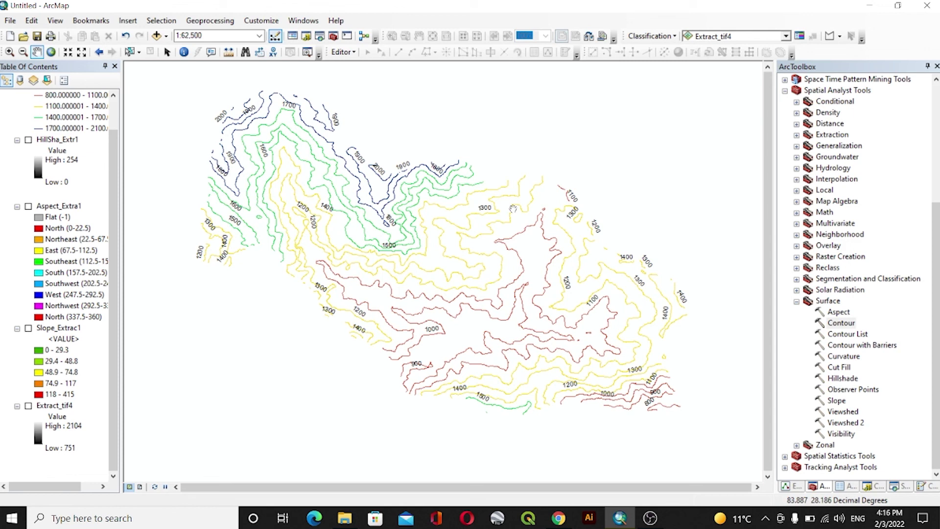
left_click_drag(351, 171, 356, 175)
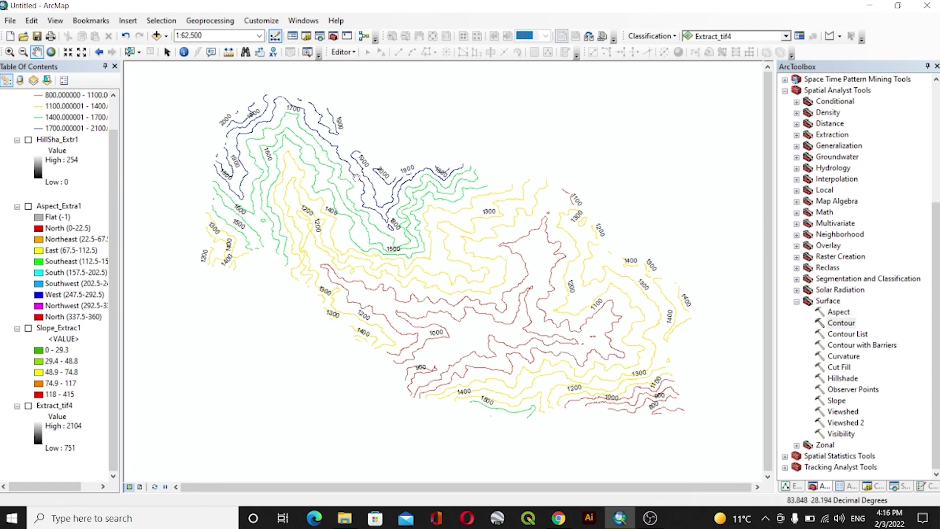